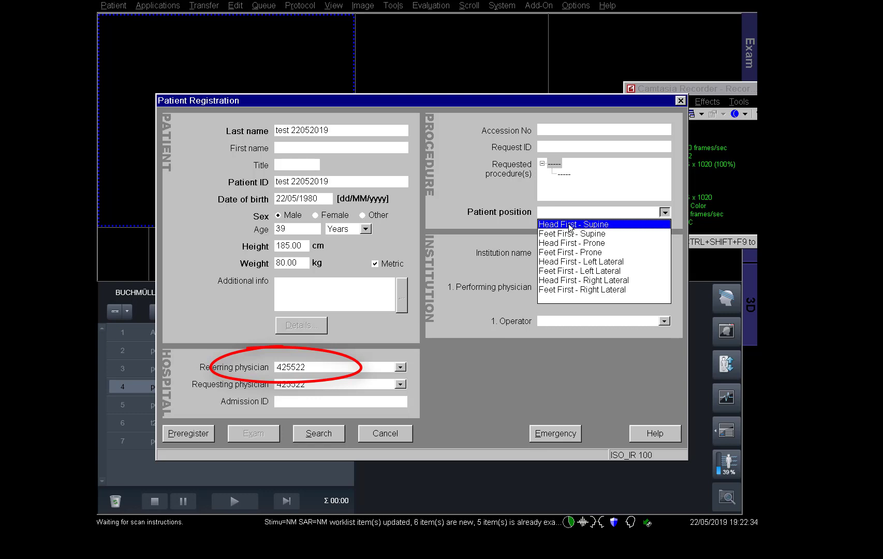
Step: Set the patient position to Head First - Supine and choose the Standard V2.0 program under Nociscan-LS V2.0 Aera VE11C
left_click(570, 228)
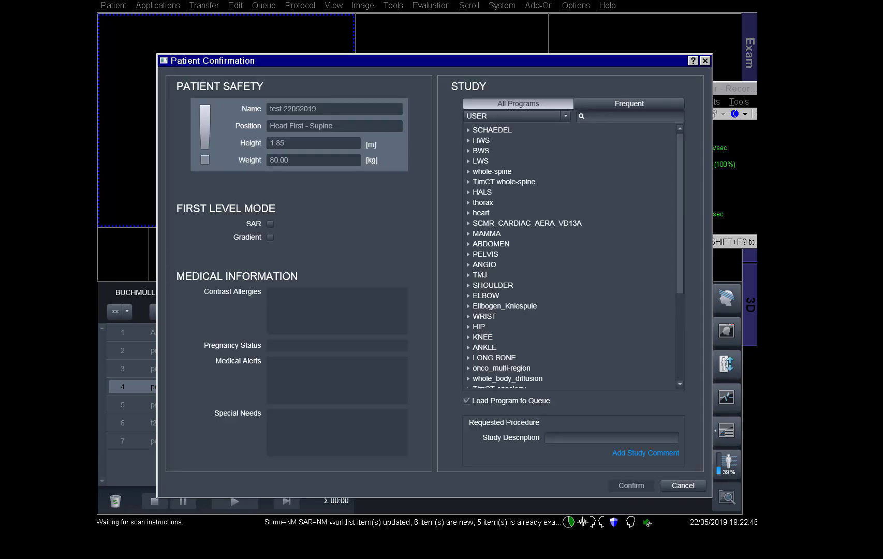
left_click_drag(680, 251, 680, 347)
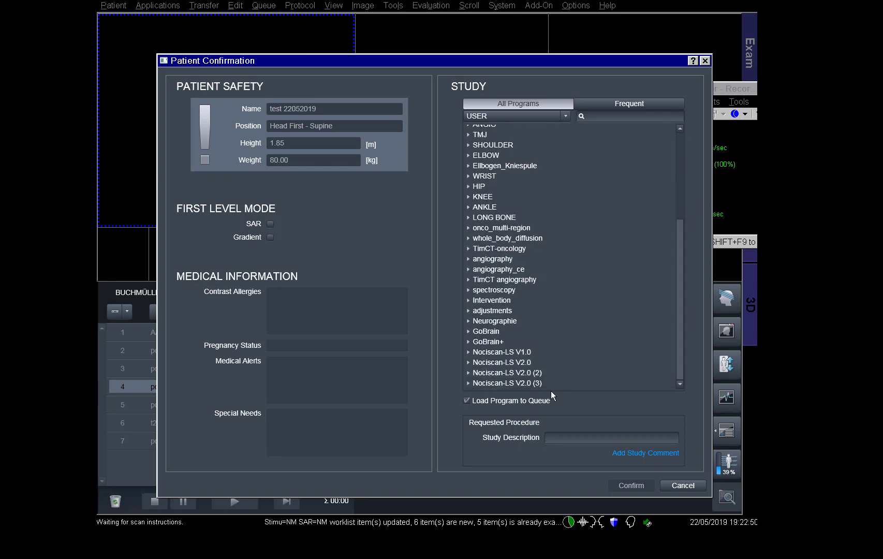
left_click(468, 362)
left_click(474, 373)
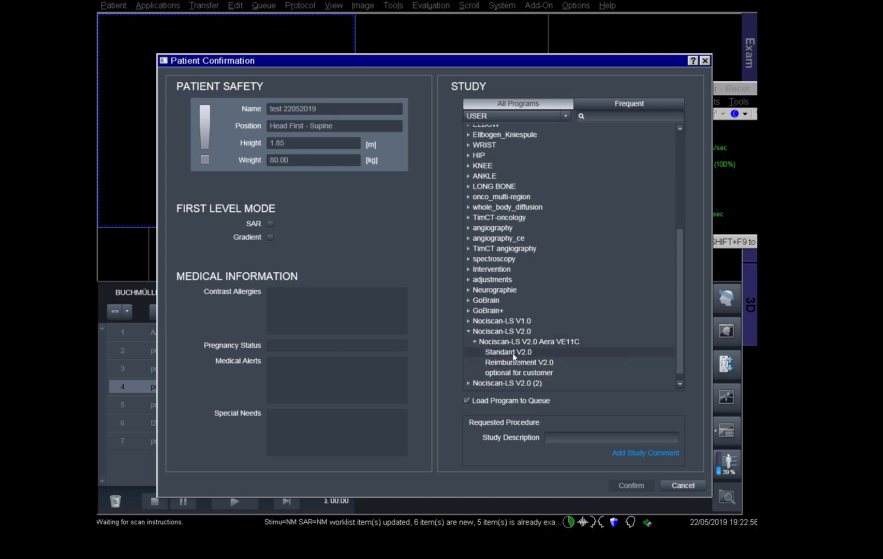
left_click(512, 353)
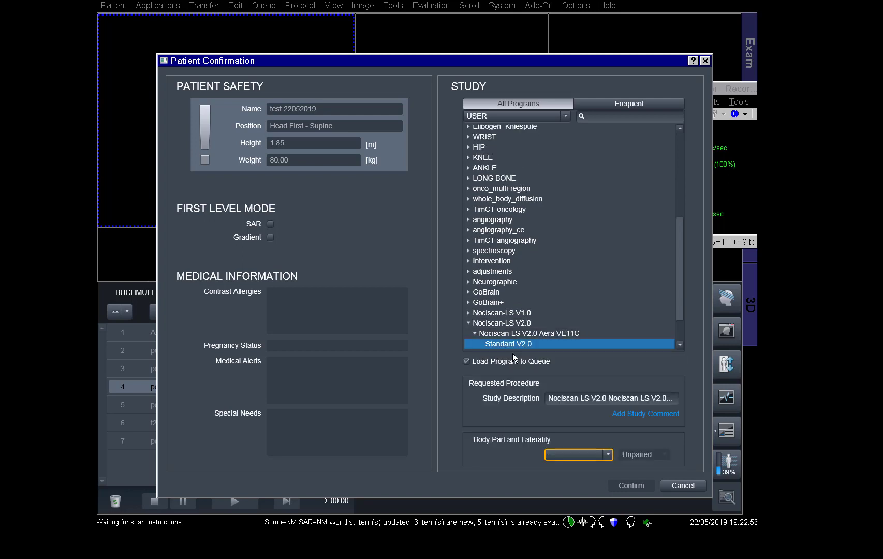
Step: Set the study's body part to L-Spine and confirm the patient and study
left_click(608, 454)
key("m")
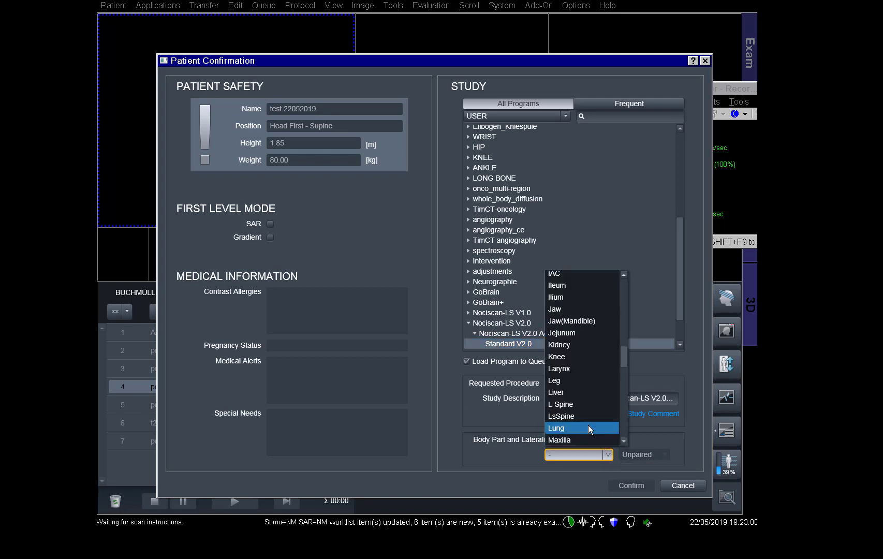
left_click(582, 405)
left_click(619, 485)
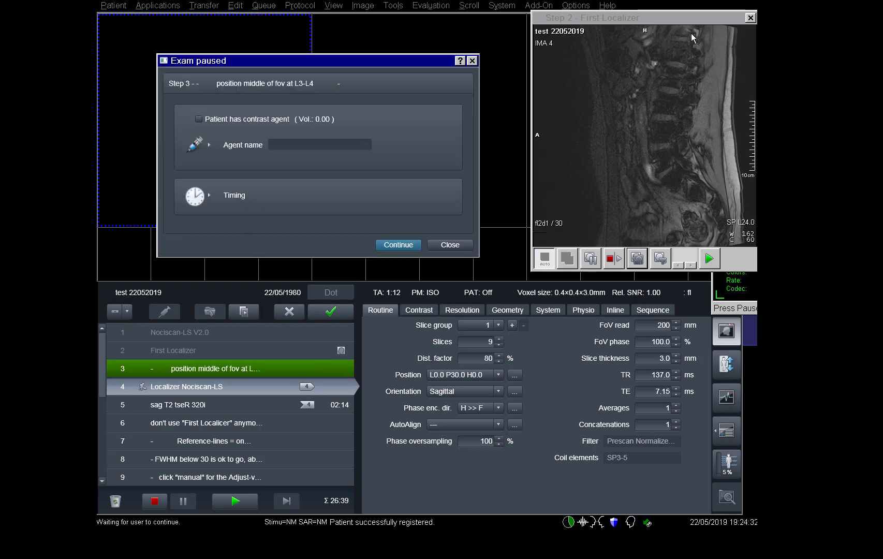
Step: Continue the paused exam, centre the Localizer Nociscan-LS slices on the lumbar spine at L4.6 P27.7 H27.1, and apply them
left_click(398, 245)
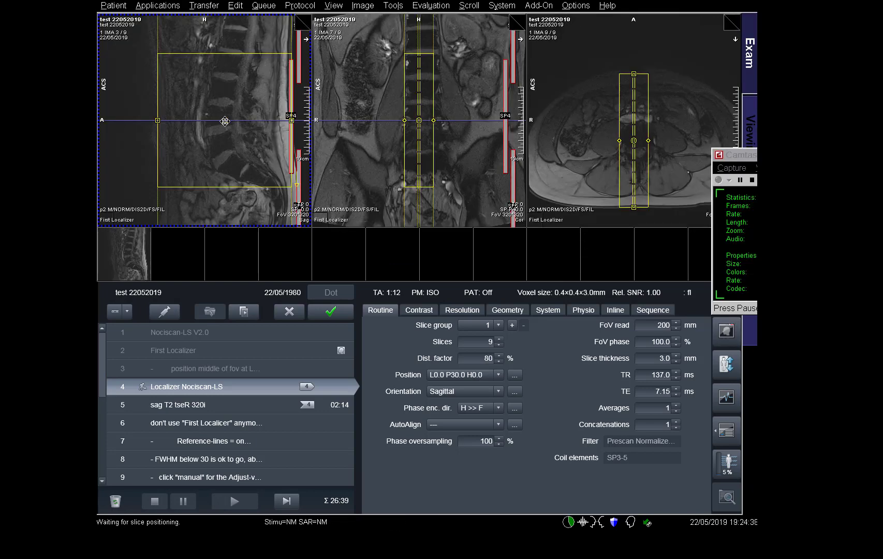
left_click_drag(225, 120, 224, 103)
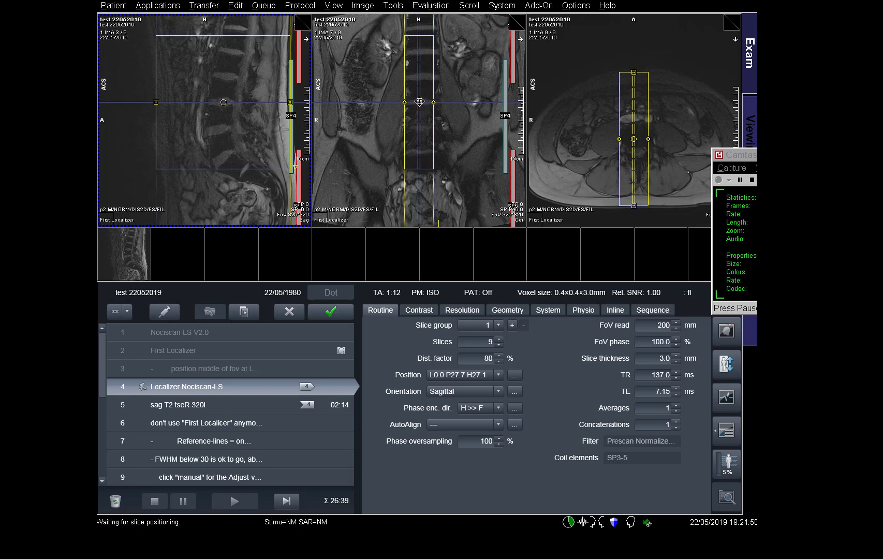
left_click(419, 102)
left_click_drag(420, 102, 422, 102)
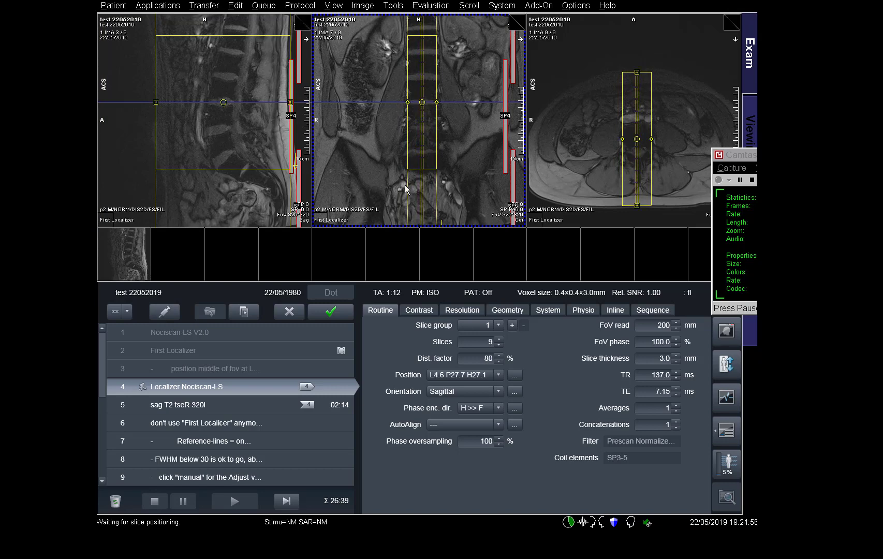
left_click(332, 312)
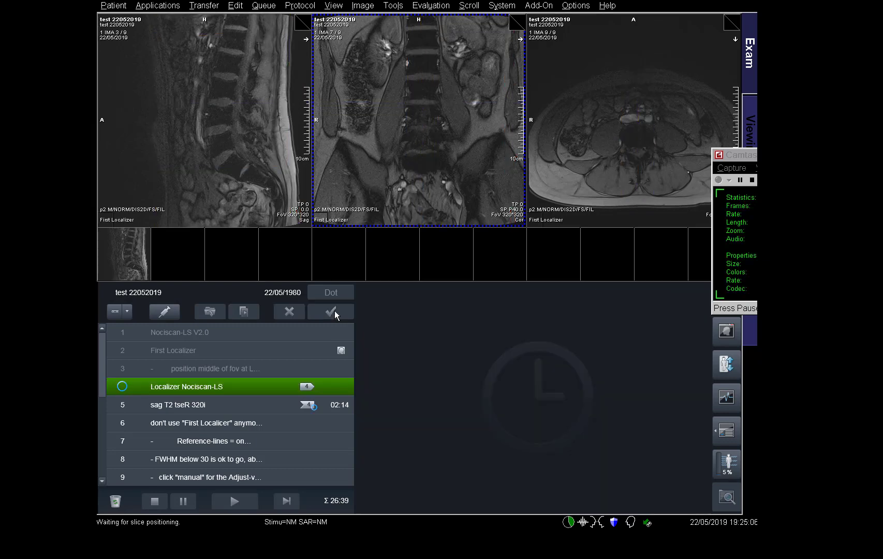
Step: Centre the cor Localizer L5-S1 slices on the L5-S1 disc in the enlarged sagittal image and apply the protocol
left_click_drag(101, 388, 101, 421)
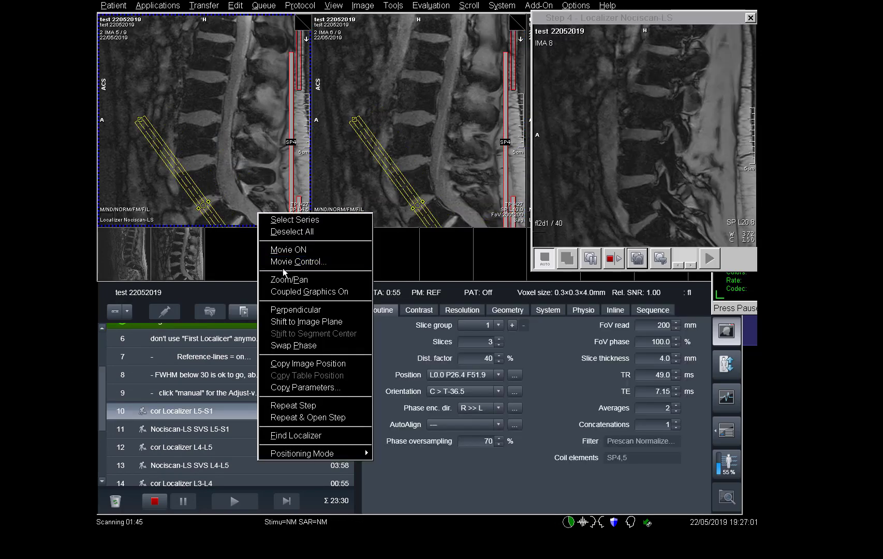
left_click(280, 253)
left_click_drag(267, 209, 175, 23)
left_click_drag(199, 141, 190, 10)
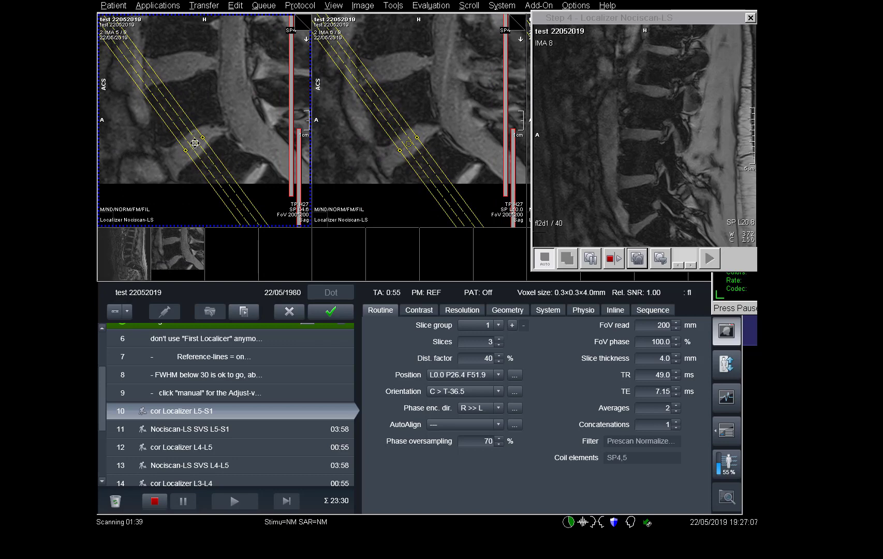
left_click_drag(195, 143, 193, 144)
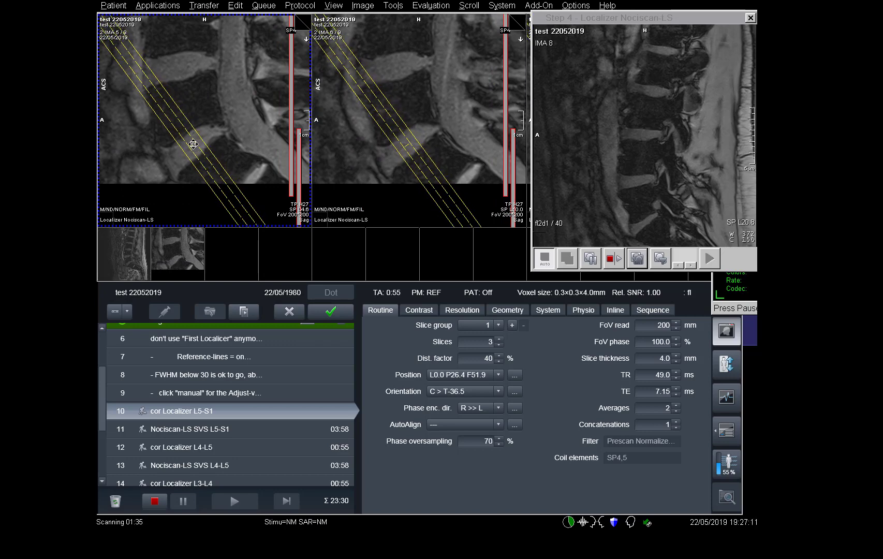
left_click_drag(193, 144, 193, 144)
left_click(332, 311)
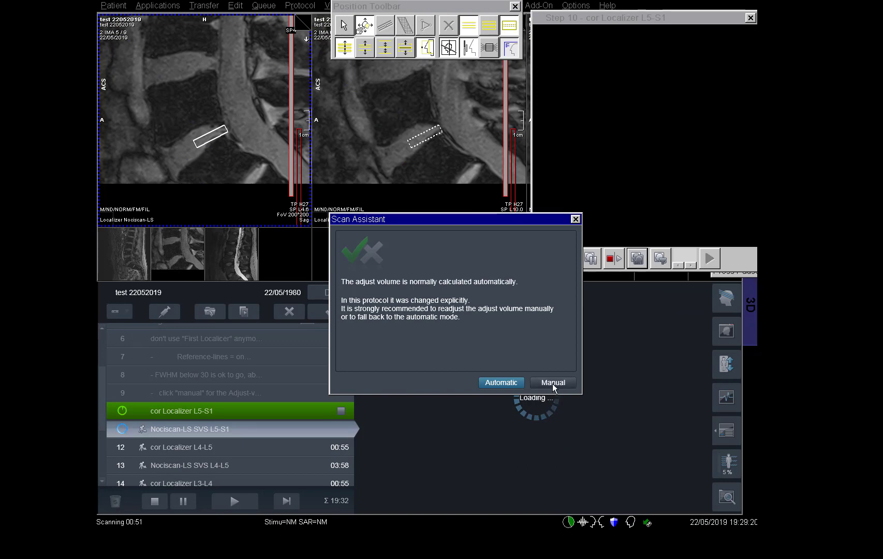
Step: Choose manual adjust volume for Nociscan-LS SVS L5-S1, display that volume on the images, and close the positioning tools
left_click(553, 382)
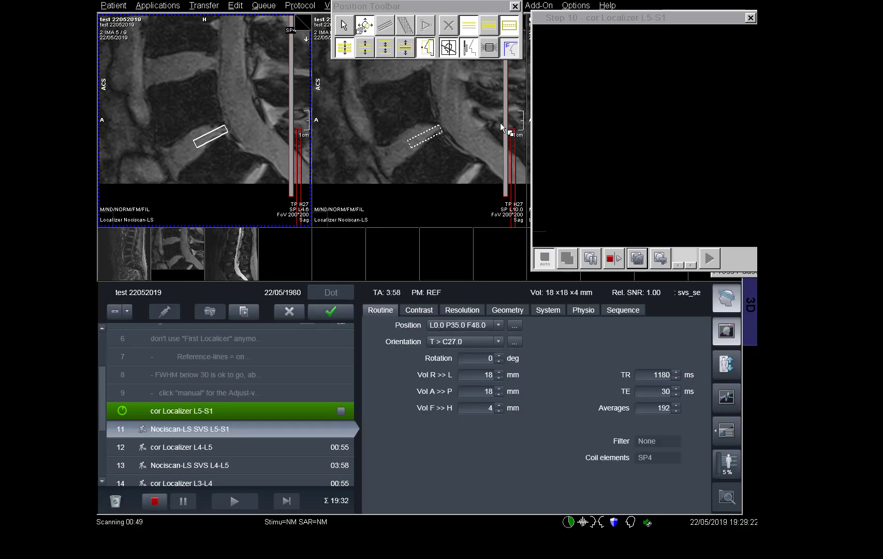
left_click(489, 50)
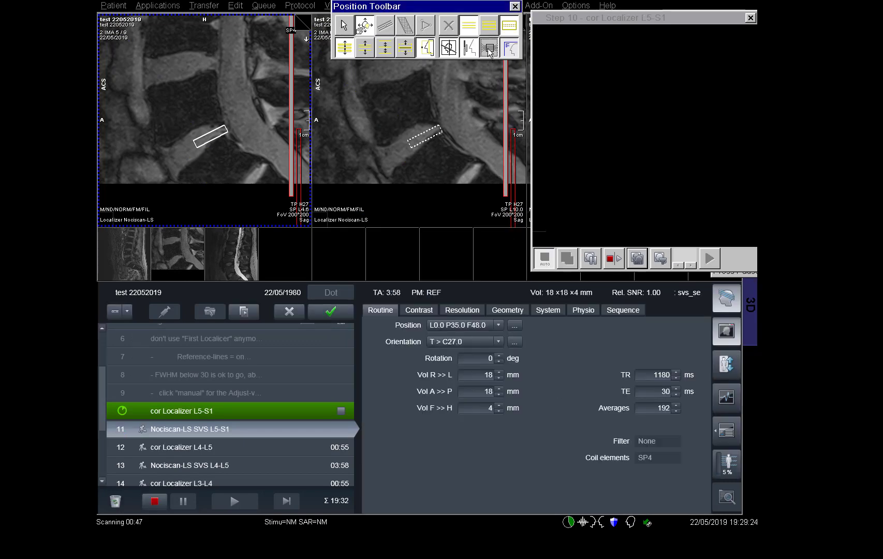
left_click(515, 6)
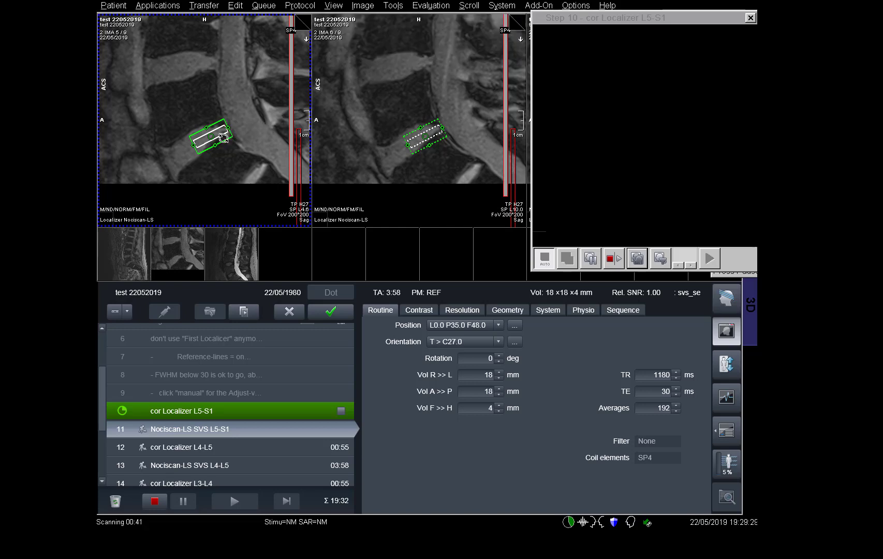
left_click_drag(224, 138, 222, 135)
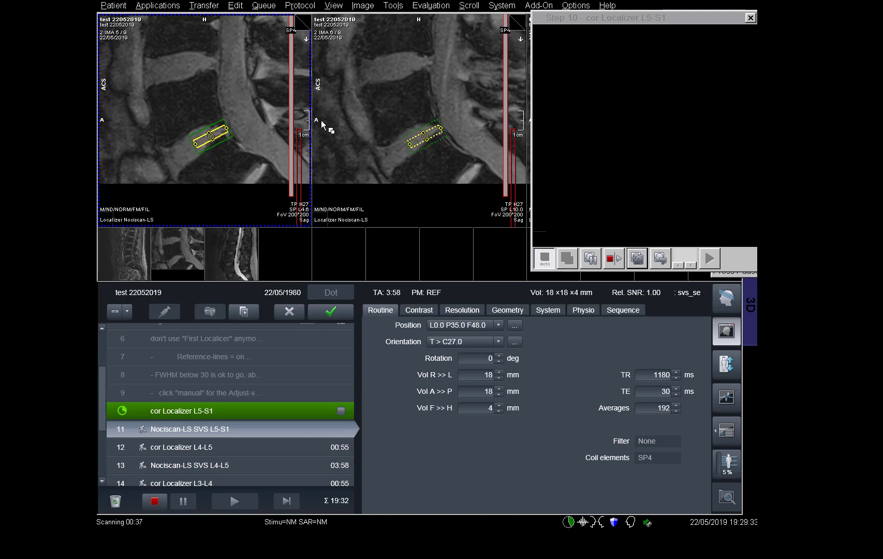
Step: Place the voxel in the L5-S1 disc at L0.0 P25.9 F54.7, tilted T > C37.4, and move the adjust volume above it
left_click_drag(275, 68, 265, 260)
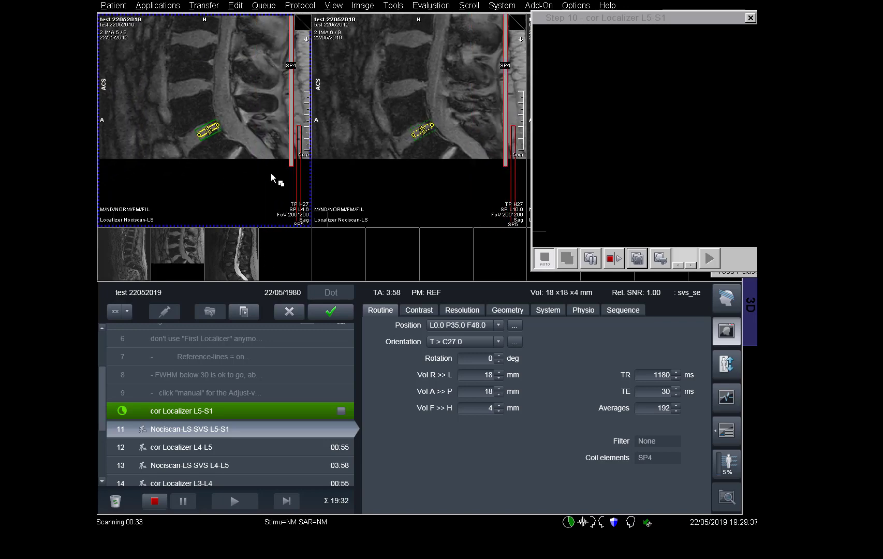
left_click_drag(270, 173, 271, 101)
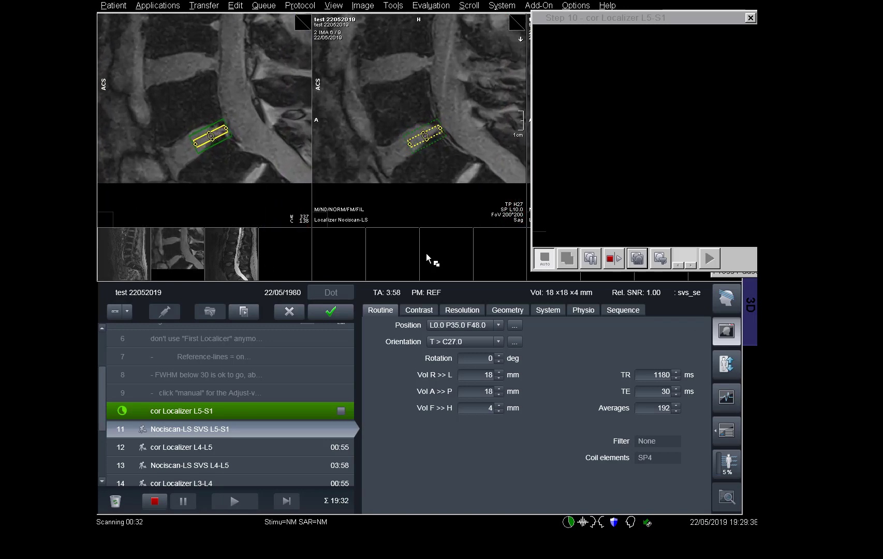
left_click_drag(212, 136, 220, 110)
left_click(219, 141)
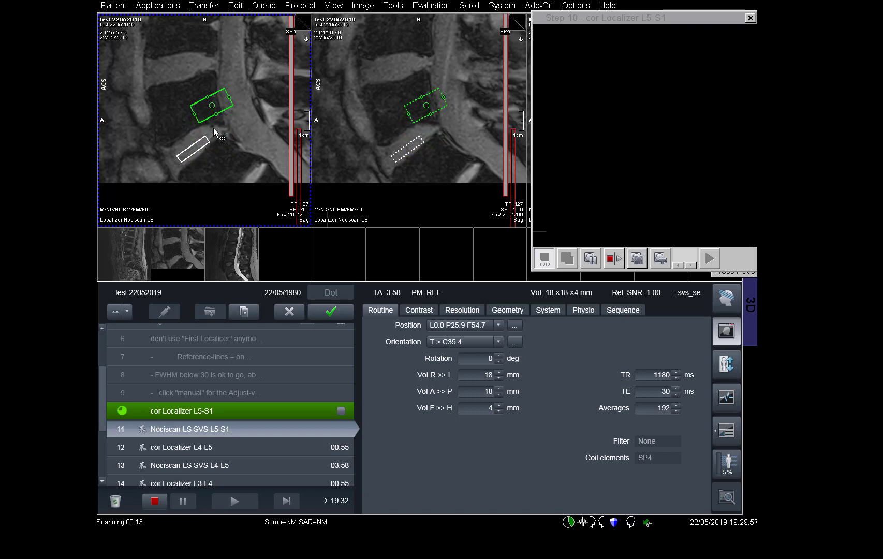
left_click(207, 143)
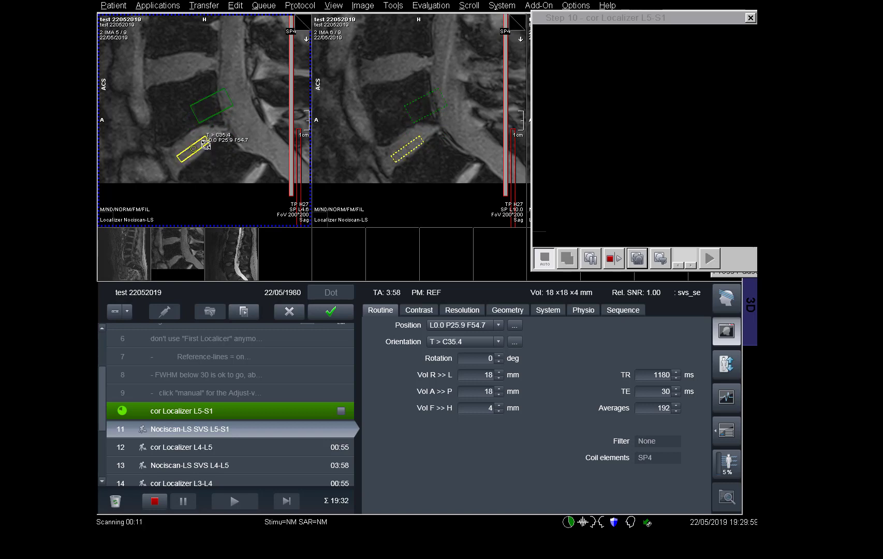
left_click_drag(206, 146, 205, 143)
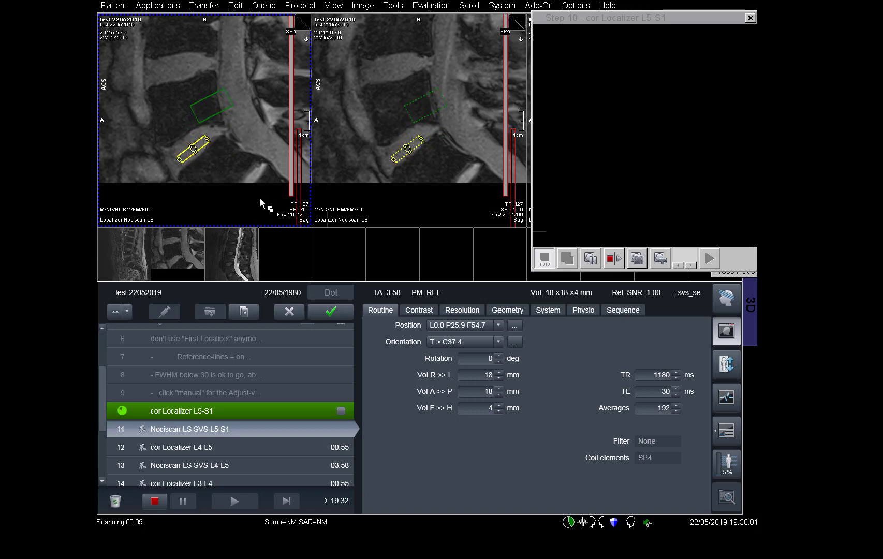
Step: Align the voxel with the disc in the coronal localizer, at position L3.0 P26.2 F55.2 and orientation T > C37.4 > S4.6
left_click_drag(260, 199, 248, 16)
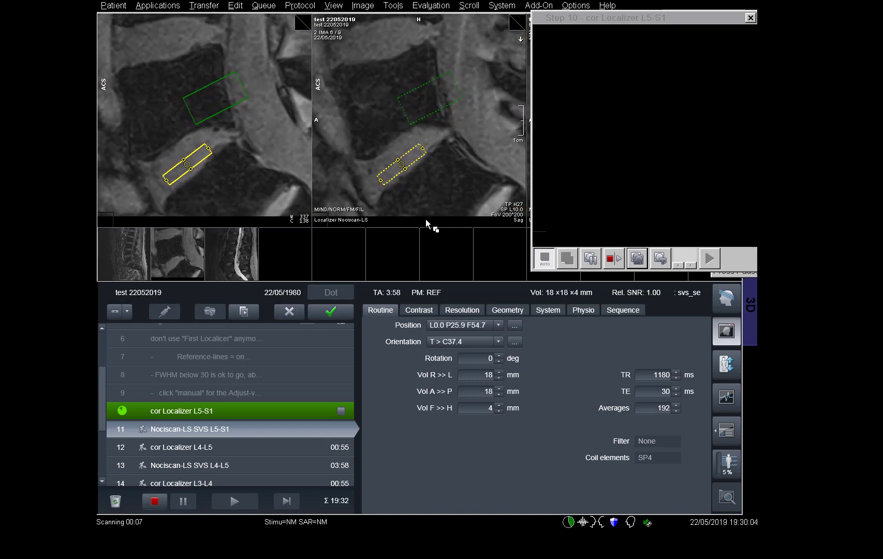
left_click(263, 205)
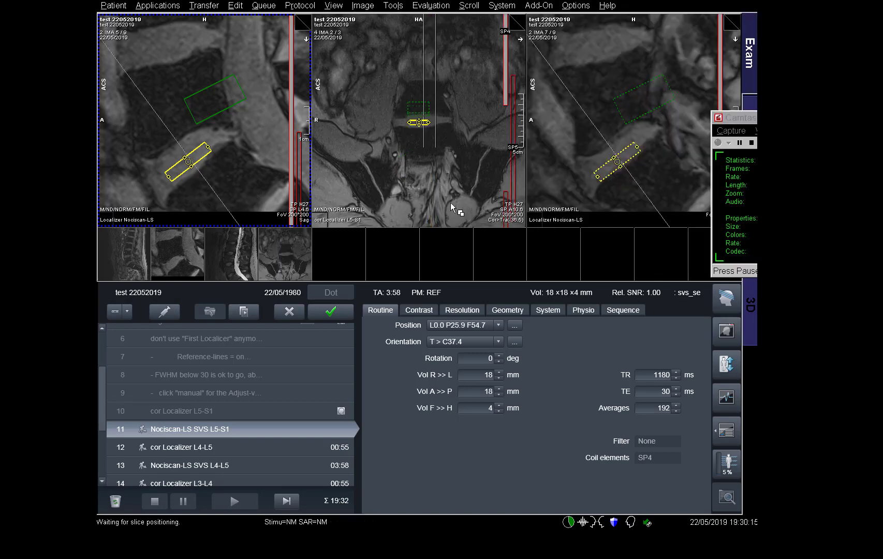
left_click_drag(485, 212, 425, 57)
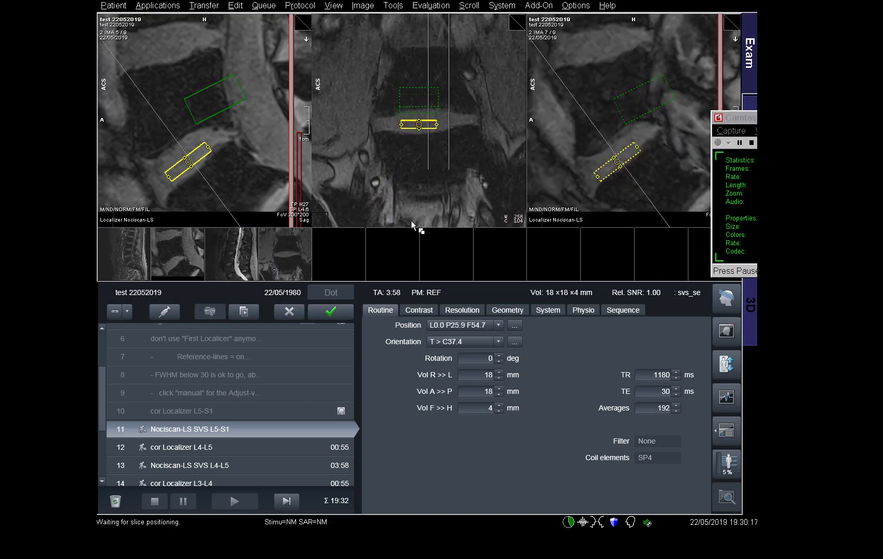
left_click_drag(414, 222, 355, 43)
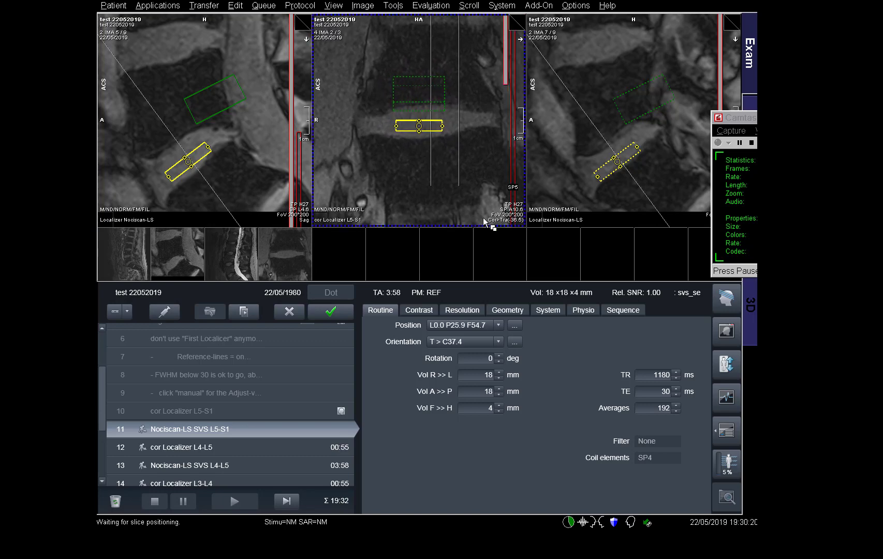
left_click_drag(419, 128, 428, 129)
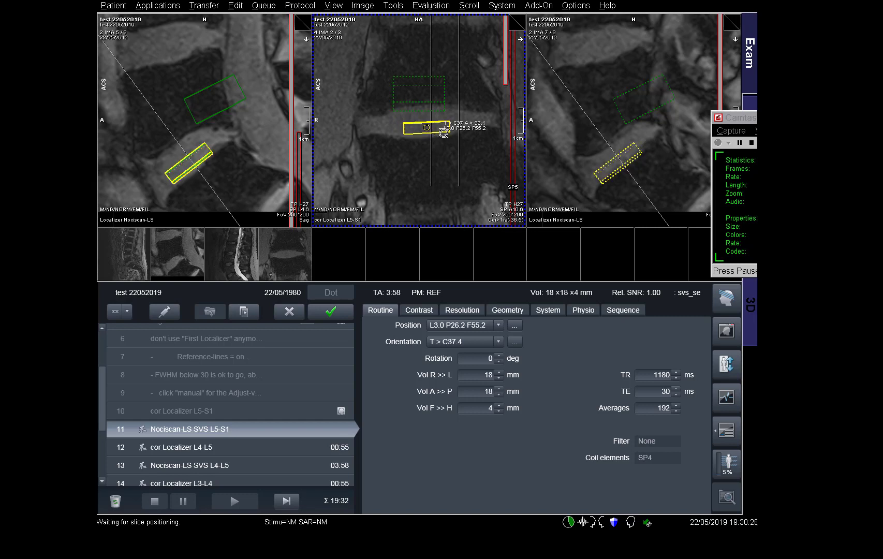
left_click_drag(444, 134, 434, 132)
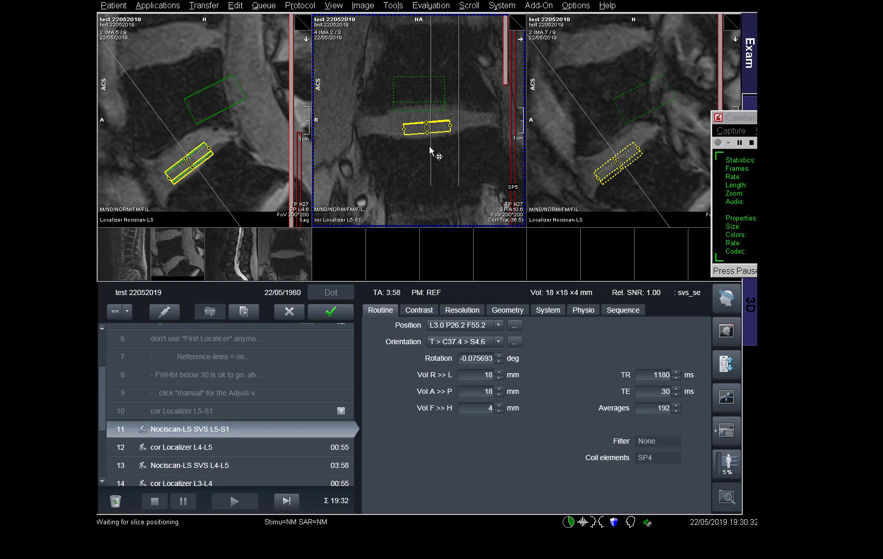
Step: Check the voxel's fit on neighbouring slices, increase its foot-head size to 6 mm, and recentre it at L3.0 P25.8 F53.9
scroll(430, 150, "down", 1)
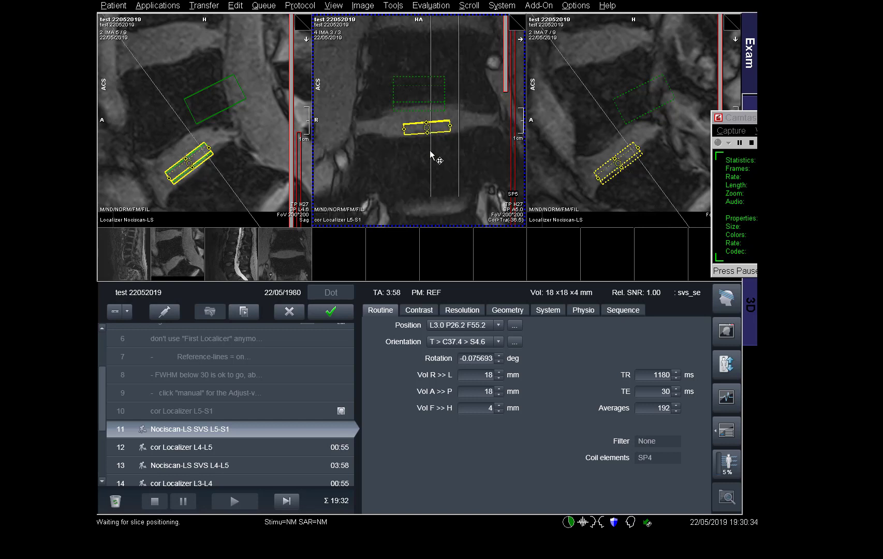
scroll(430, 151, "up", 2)
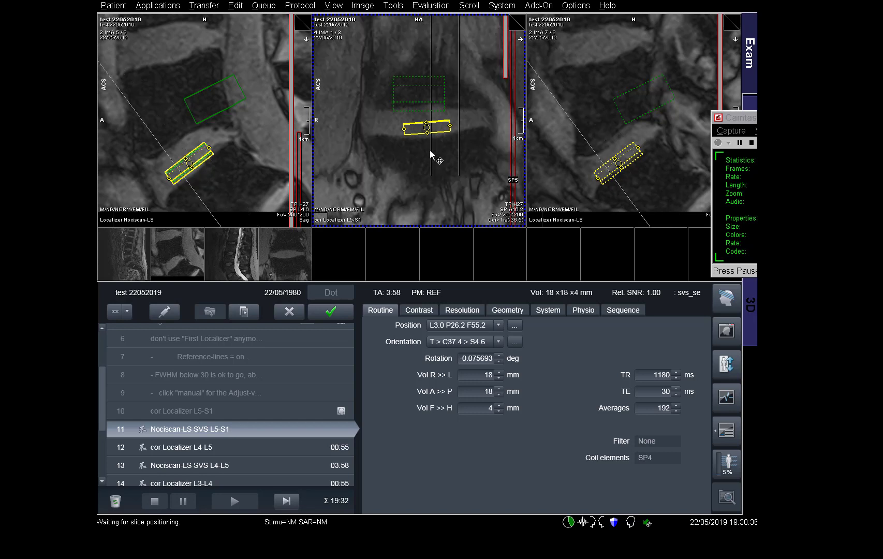
scroll(429, 151, "down", 1)
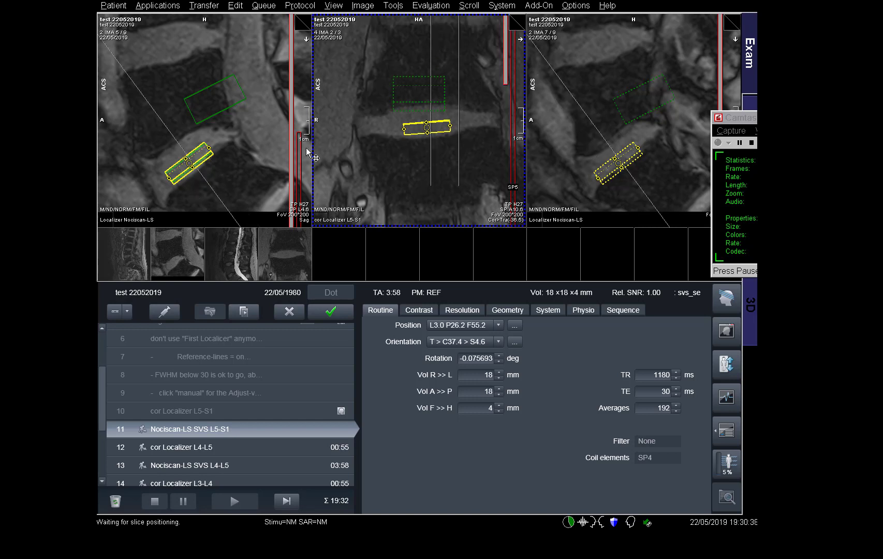
left_click(244, 172)
scroll(244, 172, "down", 1)
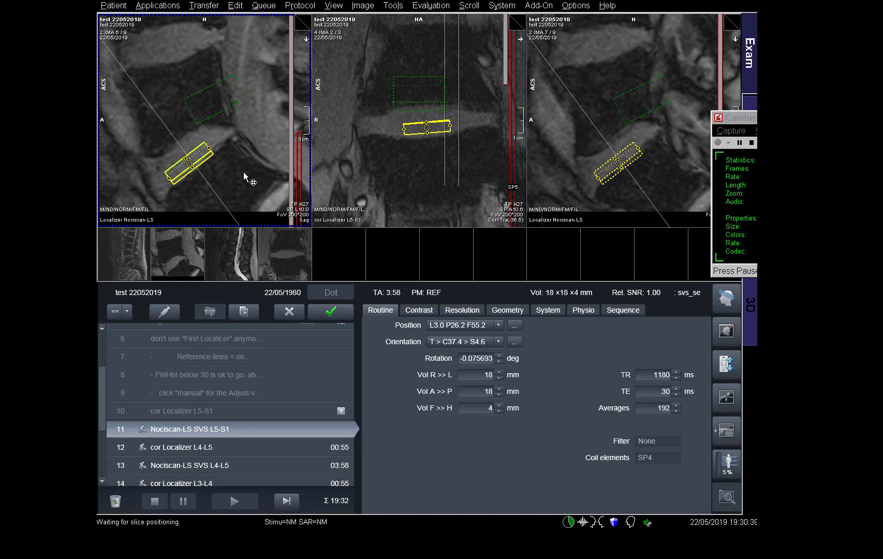
scroll(243, 173, "down", 1)
scroll(243, 173, "up", 1)
left_click(500, 405)
left_click(500, 405)
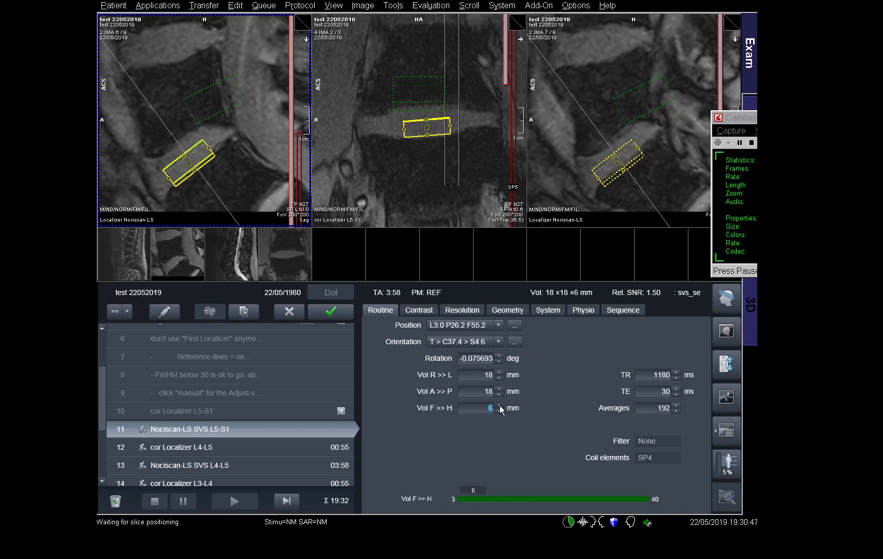
left_click_drag(190, 162, 194, 164)
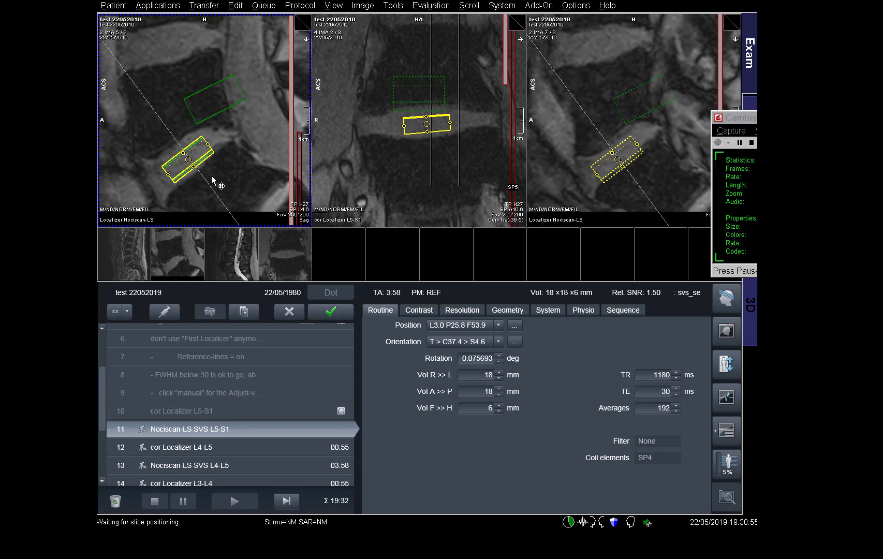
Step: Examine the L5-S1 voxel's fit within the disc on neighbouring sagittal and coronal localizer slices
scroll(212, 180, "up", 2)
scroll(212, 180, "down", 1)
scroll(218, 169, "up", 1)
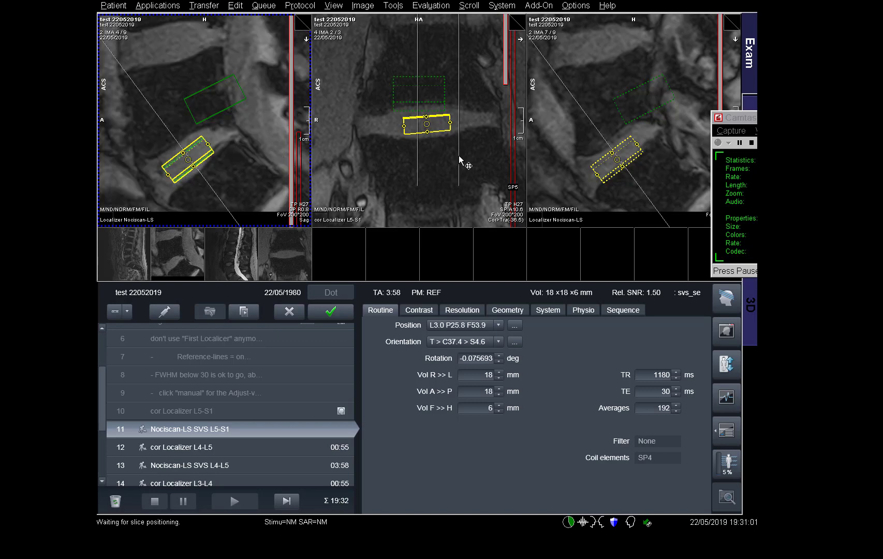
scroll(442, 158, "down", 1)
left_click(442, 158)
scroll(441, 158, "down", 1)
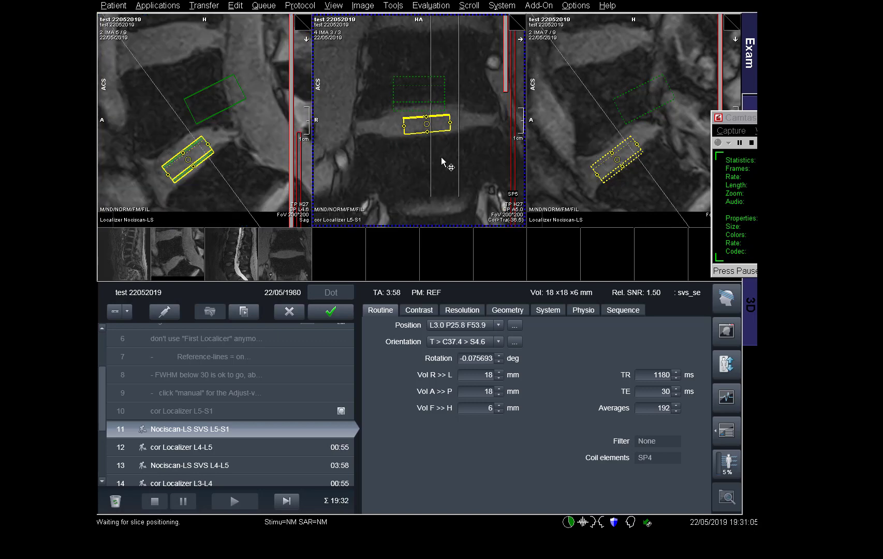
scroll(444, 163, "up", 1)
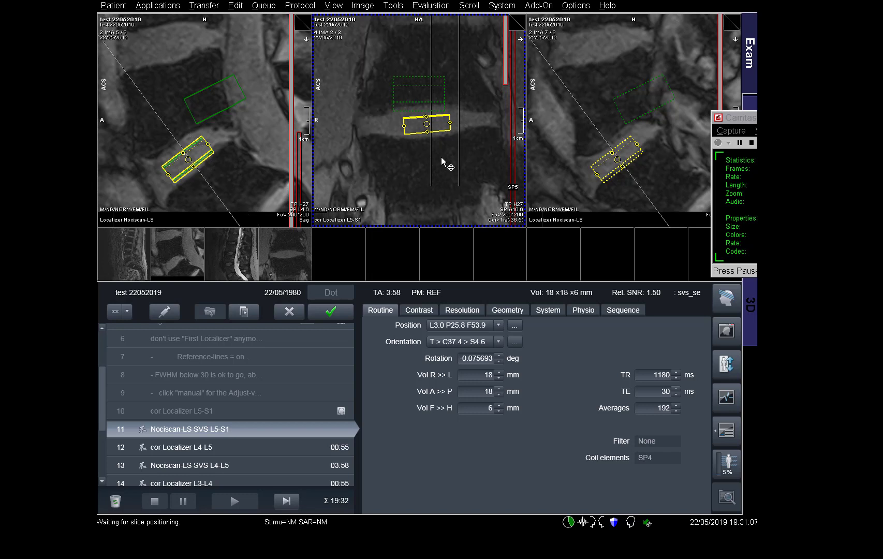
scroll(442, 158, "up", 1)
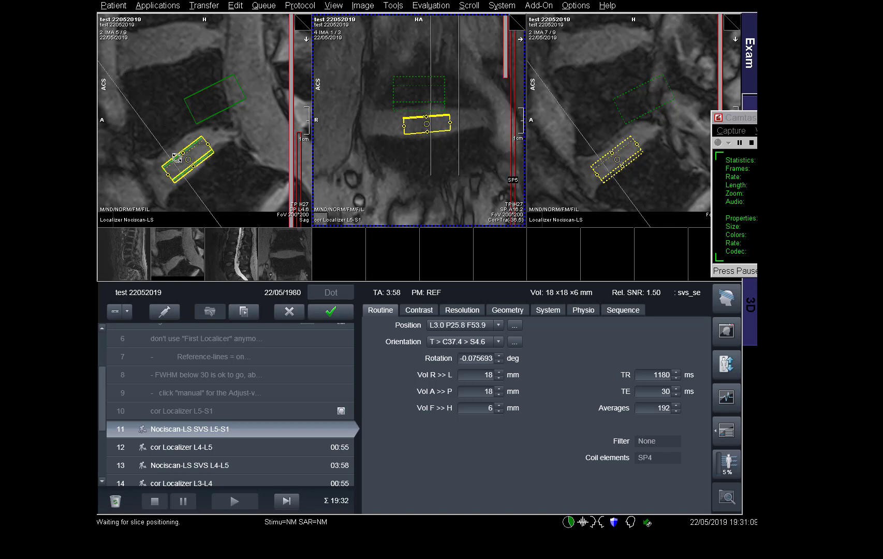
left_click(232, 180)
scroll(231, 180, "up", 2)
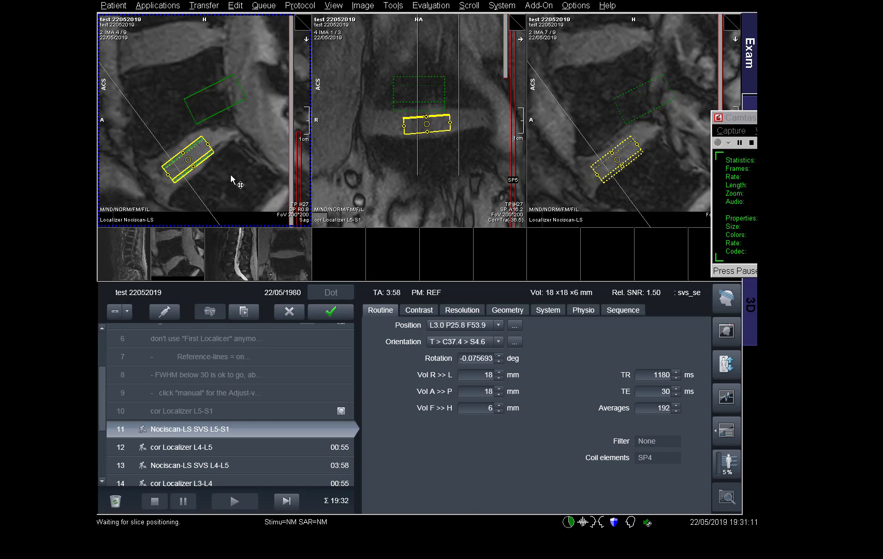
scroll(231, 180, "down", 2)
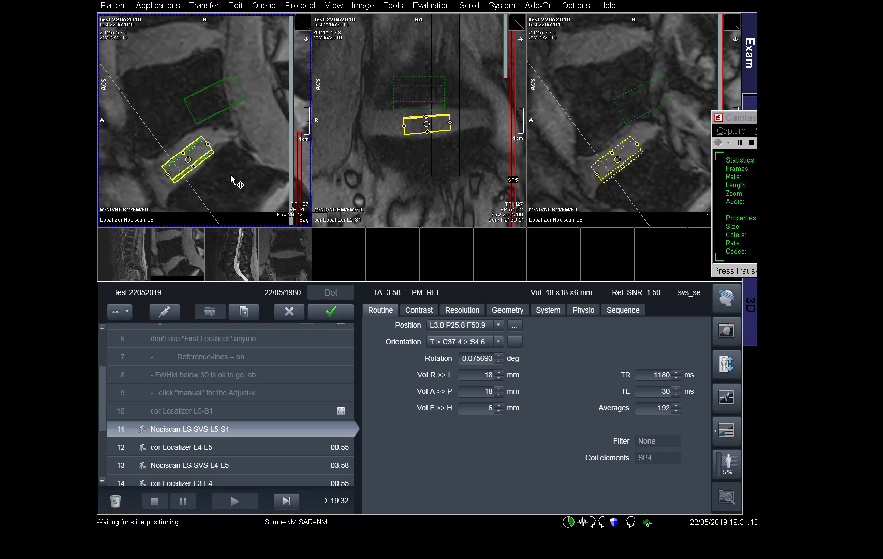
Step: Move the adjust volume onto the L5-S1 voxel and tilt it in the coronal localizer to surround the voxel evenly
left_click(223, 109)
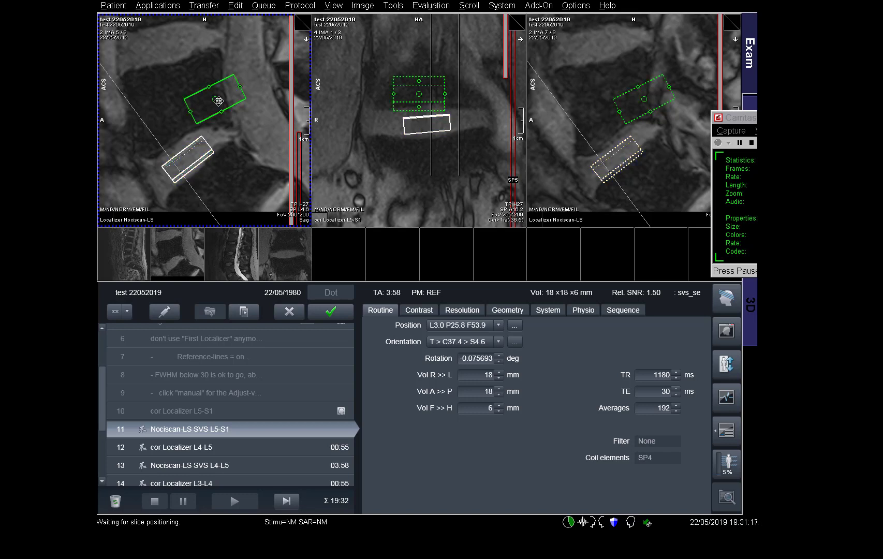
left_click_drag(223, 108, 189, 159)
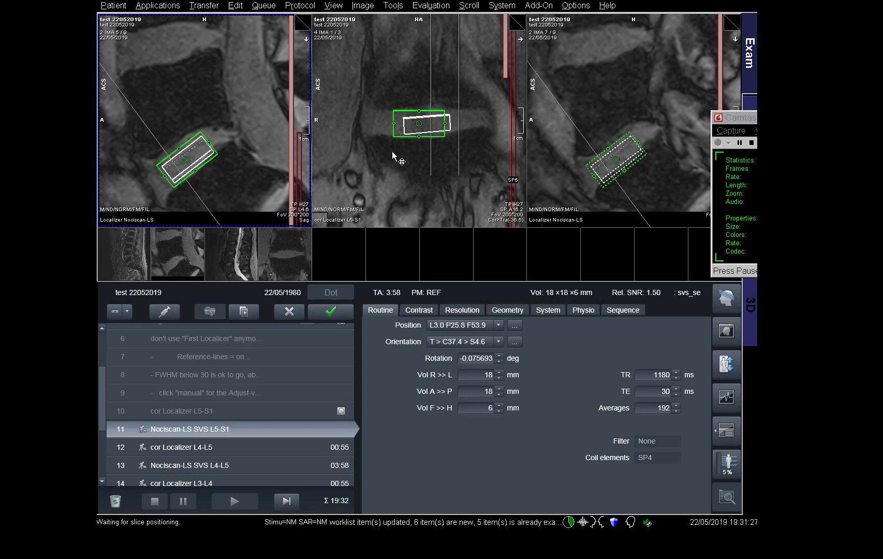
left_click_drag(393, 136, 426, 127)
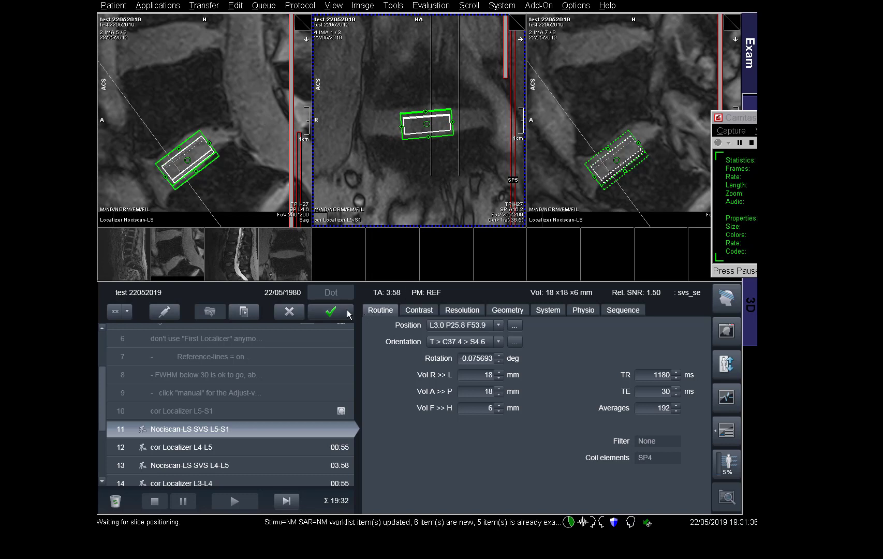
Step: Start the Nociscan-LS SVS L5-S1 scan, accept its frequency adjustment, and keep the adjust volume manual
left_click(329, 312)
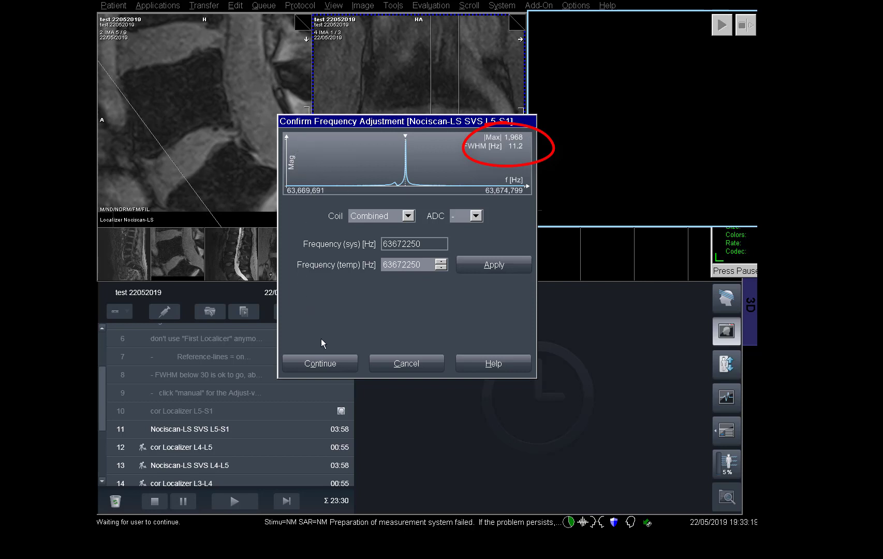
left_click(324, 366)
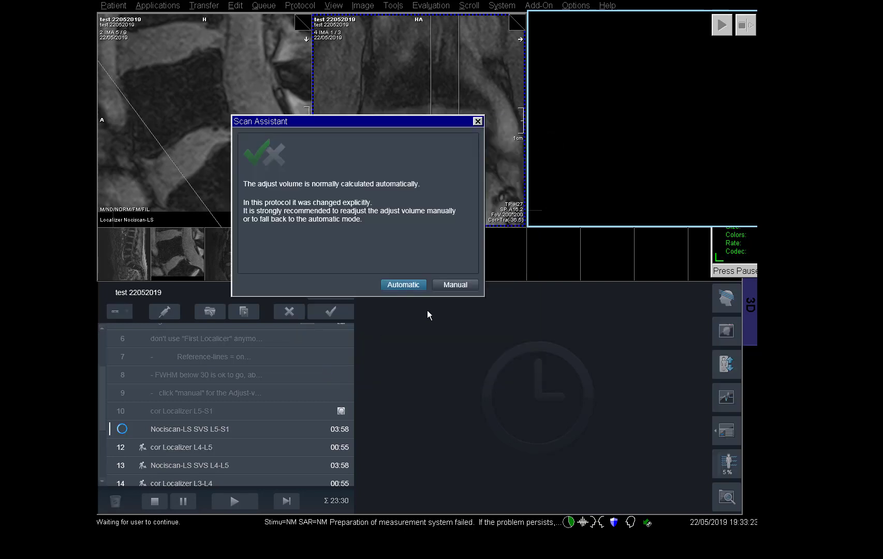
left_click(466, 286)
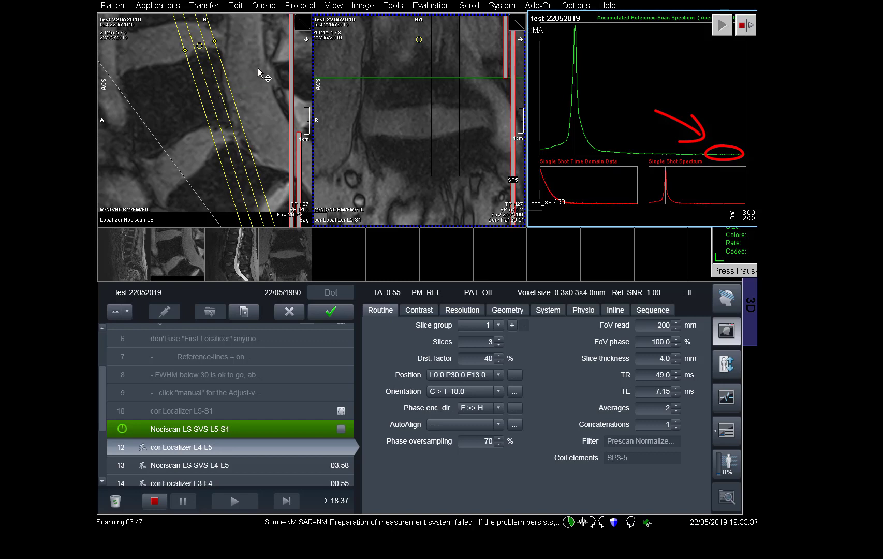
Step: Position cor Localizer L4-L5 through the L4-L5 disc at L0.0 P19.6 F12.1, orientation C > T-10.8, and confirm it for scanning
left_click_drag(257, 67, 280, 139)
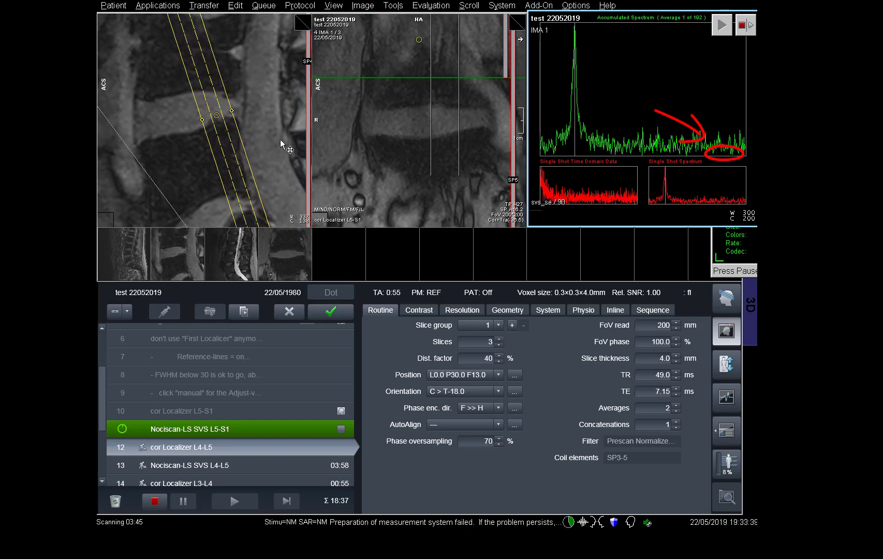
left_click_drag(216, 115, 200, 183)
left_click_drag(193, 112, 188, 113)
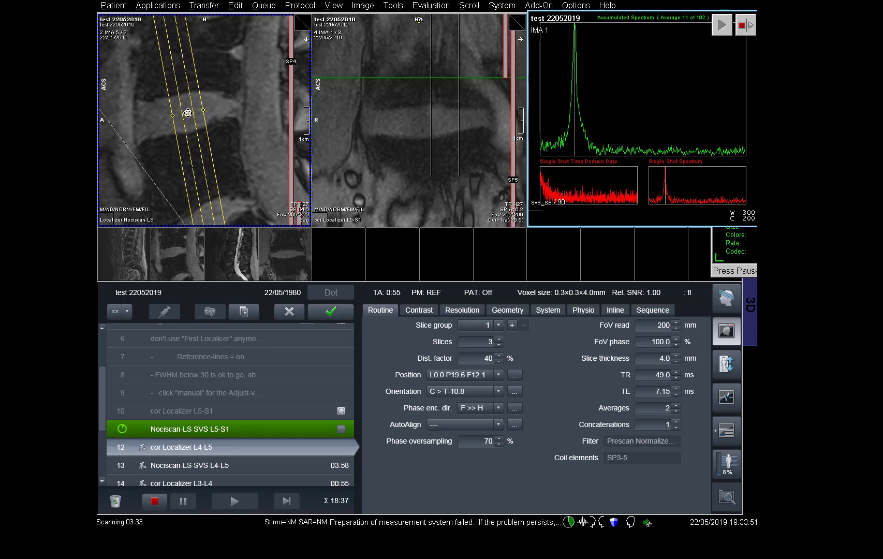
left_click(330, 313)
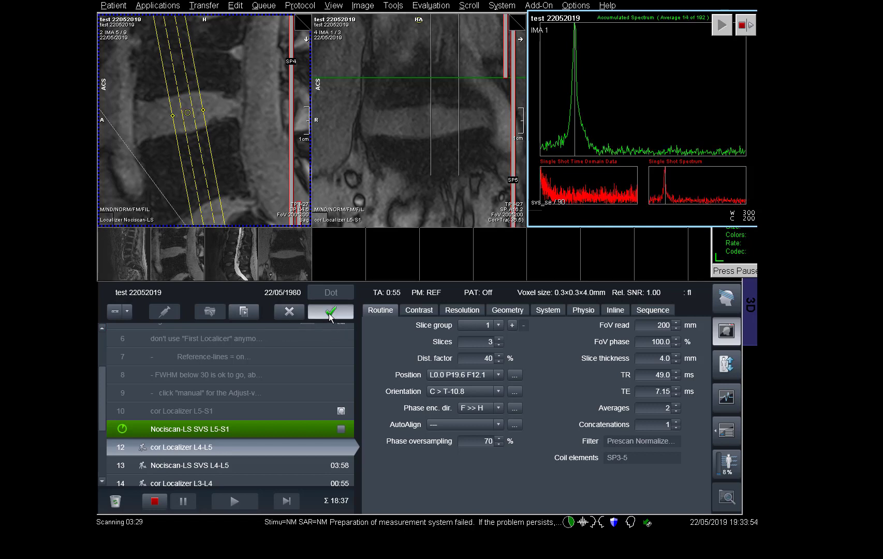
Step: Open Nociscan-LS SVS L4-L5 with manual adjust volume and move its voxel into the L4-L5 disc at L0.0 P19.2 F15.0
double_click(194, 466)
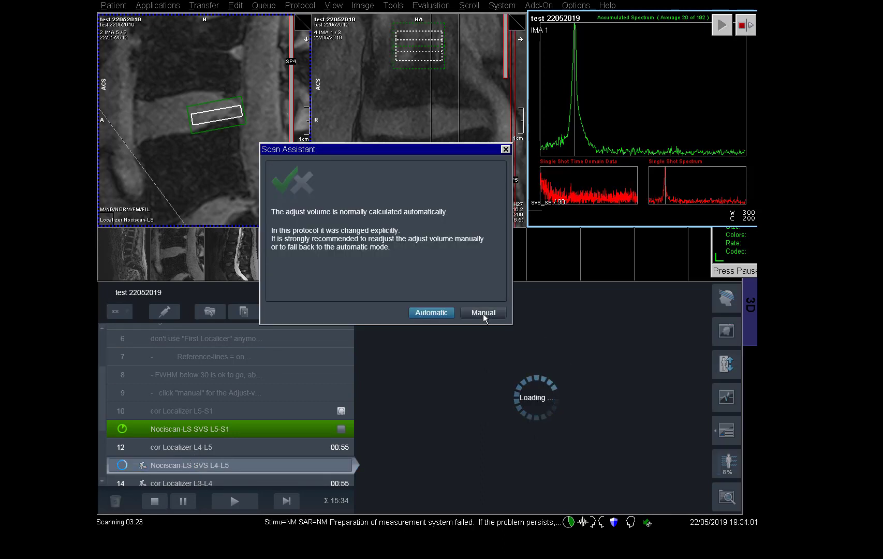
left_click(484, 313)
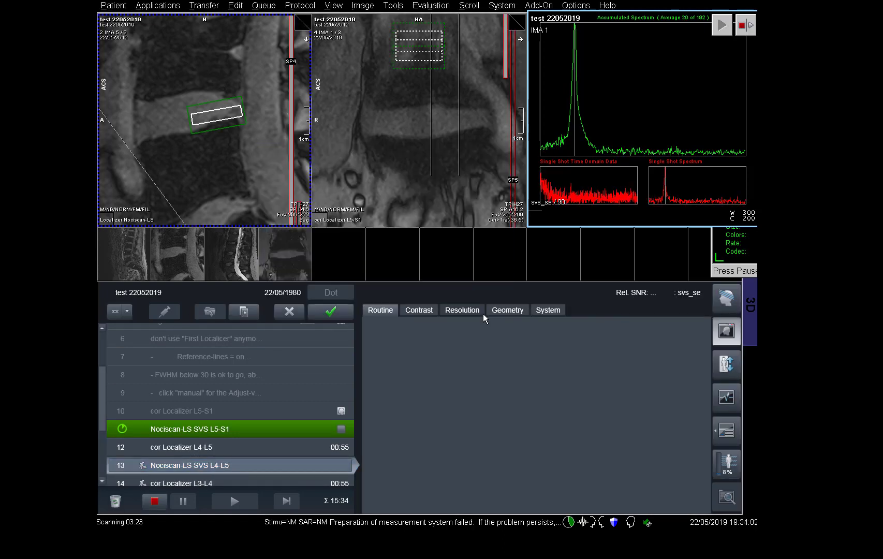
left_click(212, 118)
left_click_drag(217, 116, 187, 121)
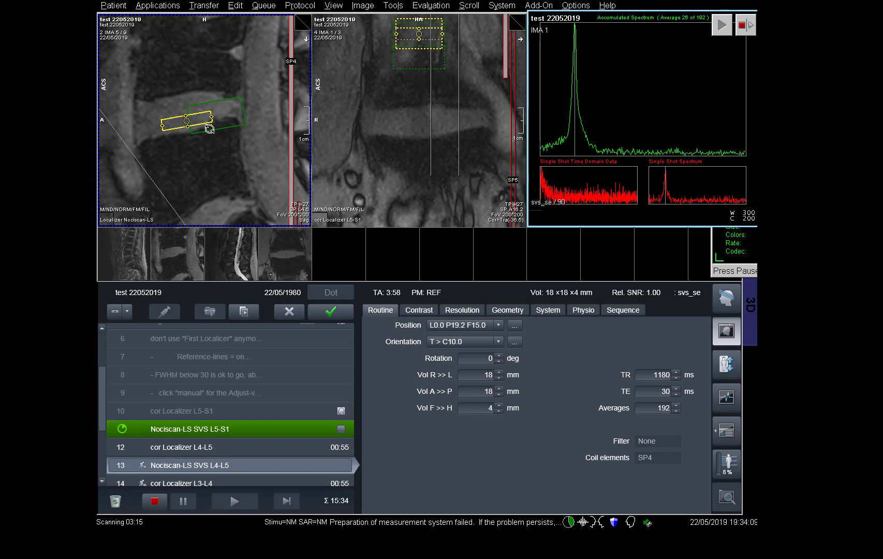
Step: Increase the L4-L5 voxel's foot-head size to 8 mm and fit it in the disc at L0.0 P18.5 F13.4, orientation T > C11.2
left_click(500, 406)
left_click(499, 406)
left_click(500, 405)
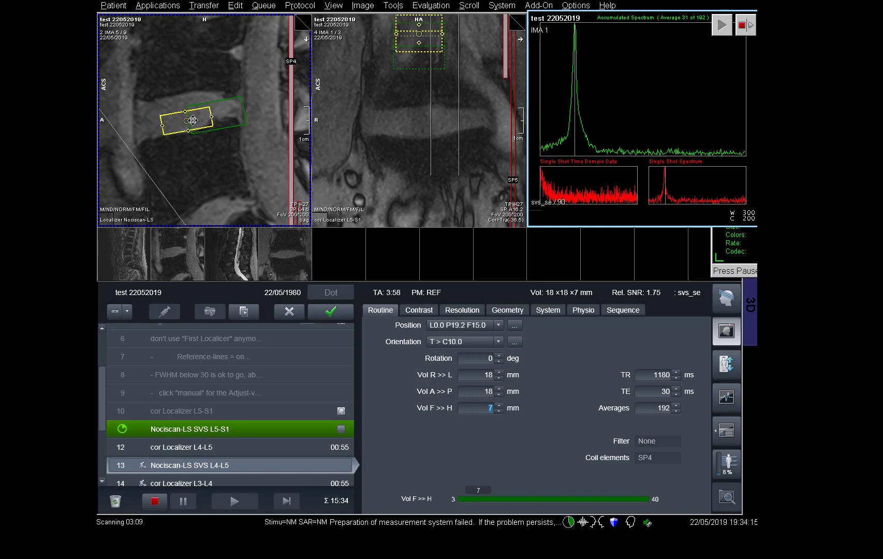
left_click_drag(187, 121, 209, 122)
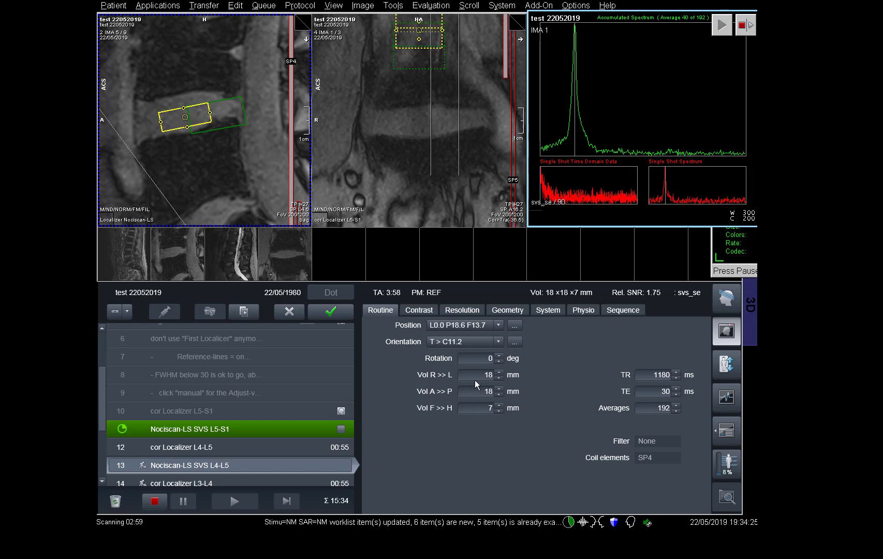
left_click(500, 405)
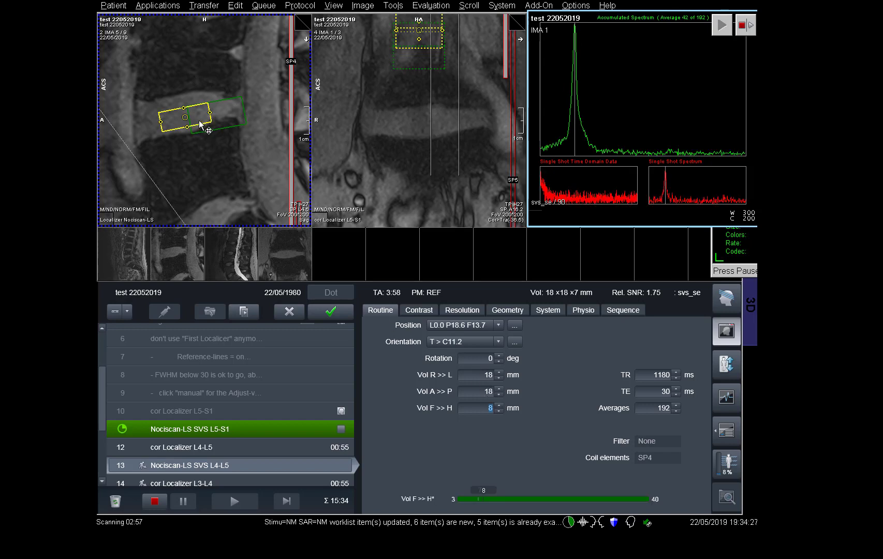
left_click_drag(200, 122, 185, 118)
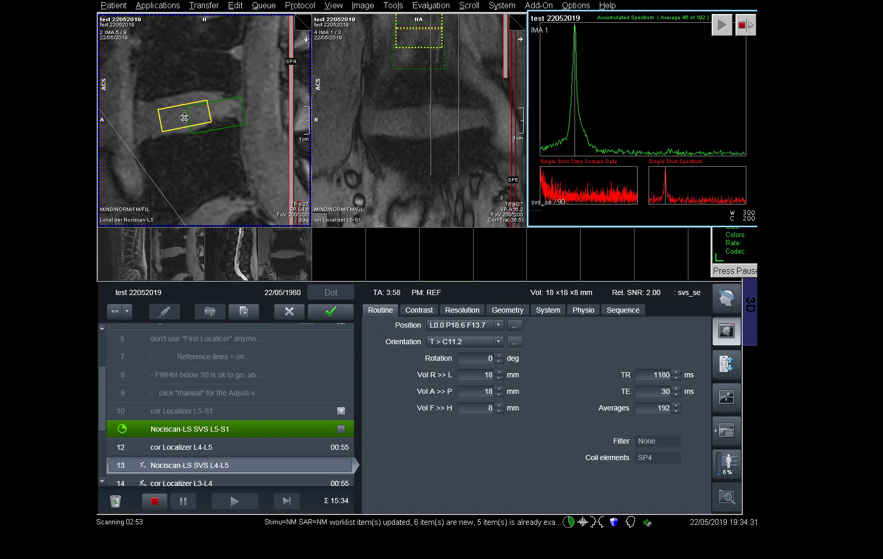
left_click(185, 117)
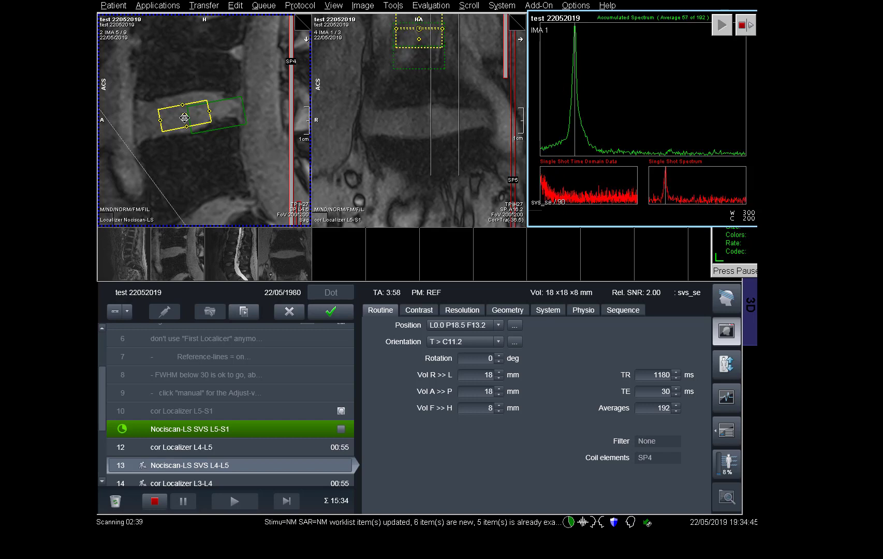
left_click_drag(184, 118, 184, 118)
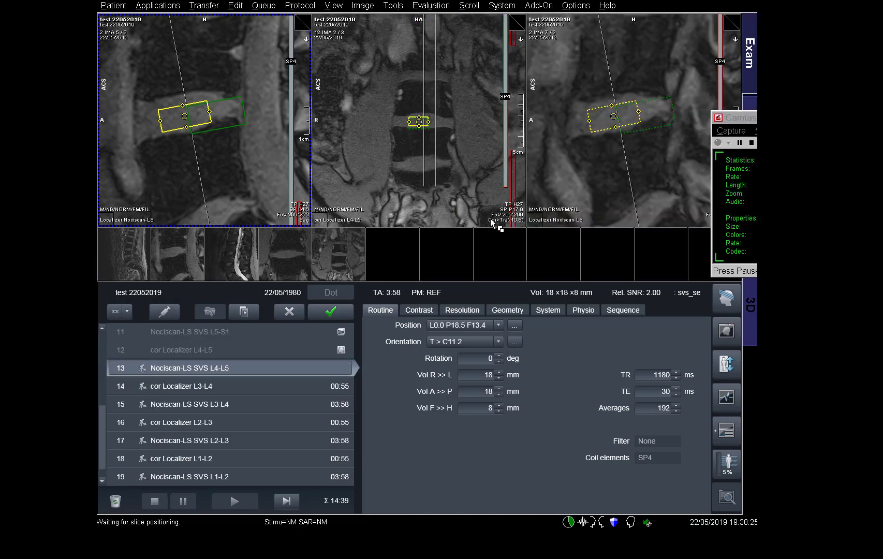
Step: Centre the L4-L5 voxel on the enlarged coronal localizer at L3.7 P18.6 F14.2 and check its fit on neighbouring coronal and sagittal slices
left_click_drag(490, 218, 384, 68)
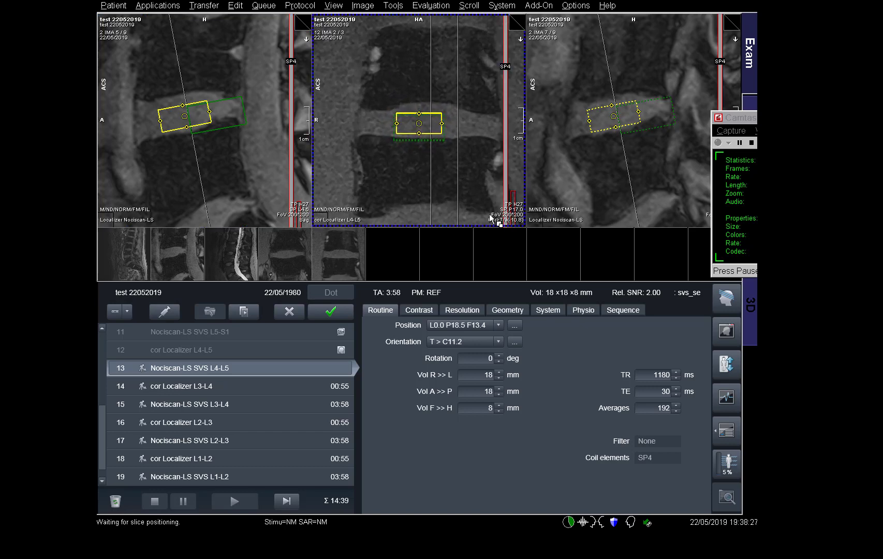
left_click_drag(454, 174, 443, 172)
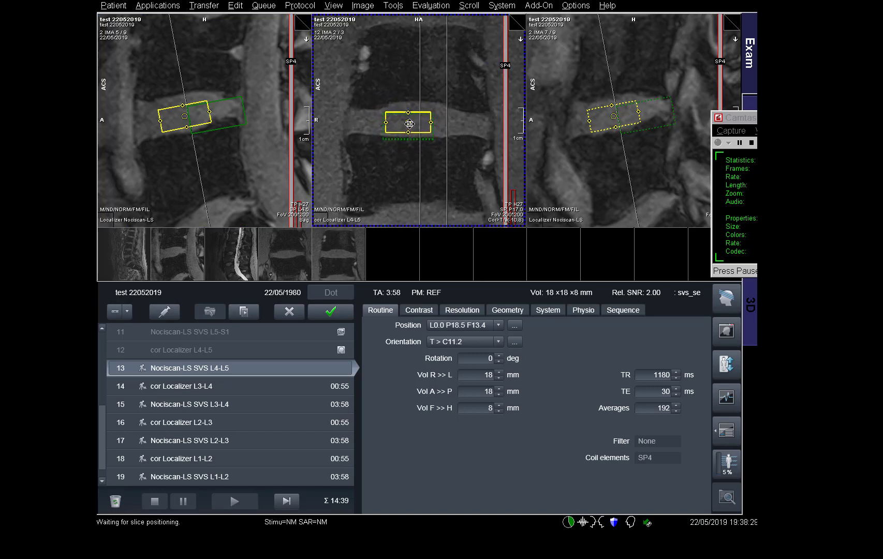
left_click_drag(408, 123, 418, 126)
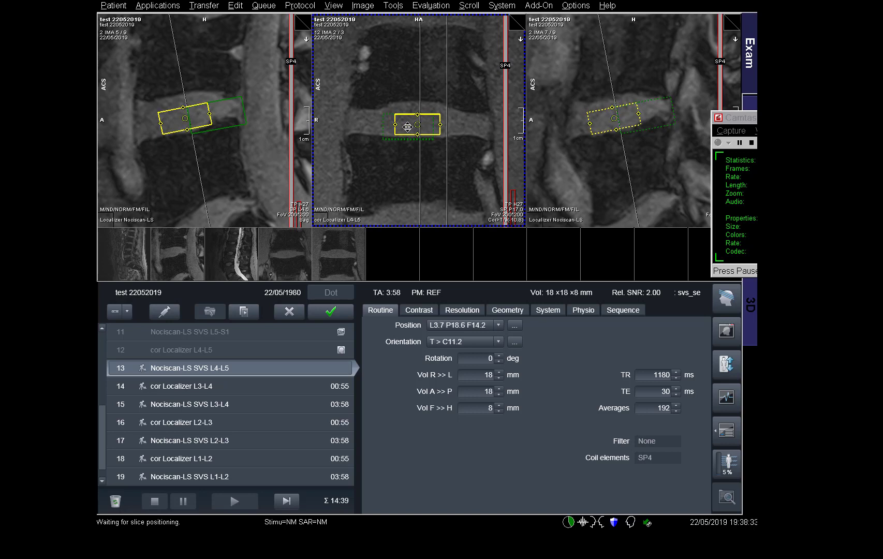
scroll(415, 155, "down", 1)
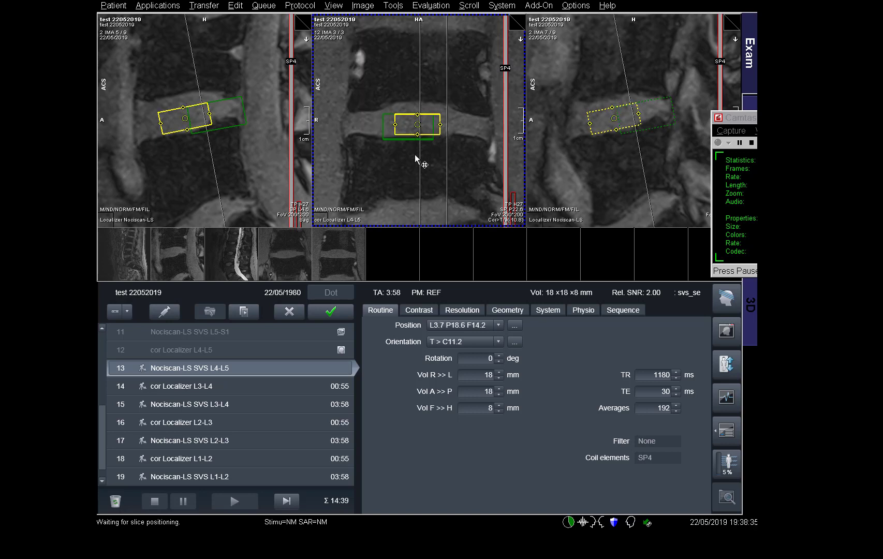
scroll(415, 155, "up", 1)
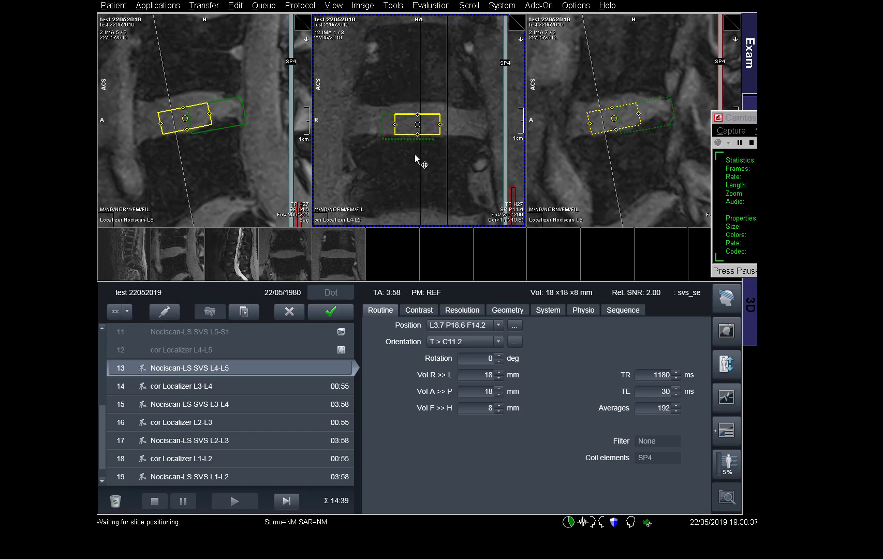
scroll(414, 155, "down", 1)
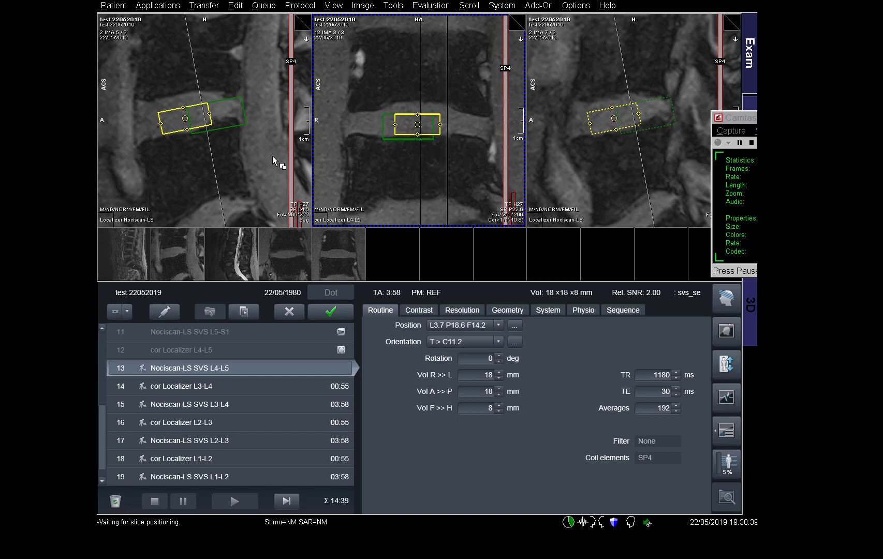
left_click(253, 157)
scroll(254, 157, "down", 1)
scroll(253, 157, "up", 2)
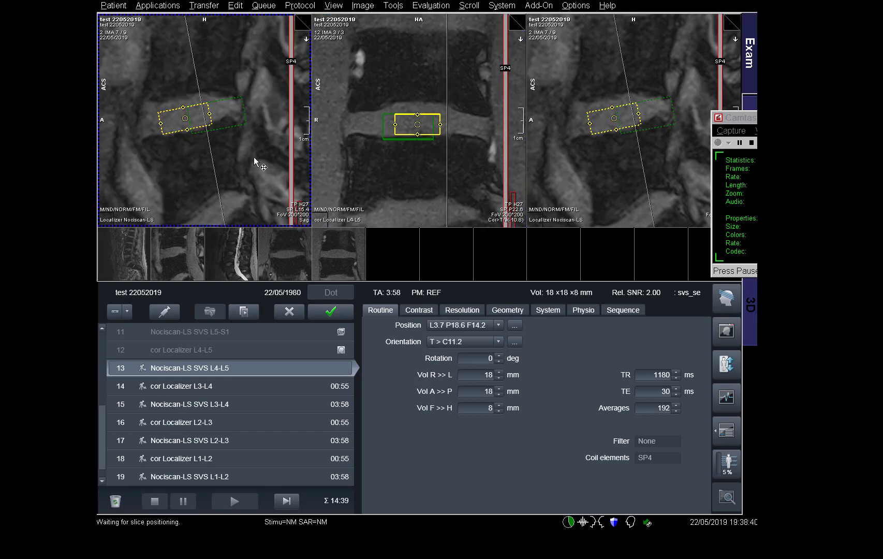
scroll(253, 156, "down", 1)
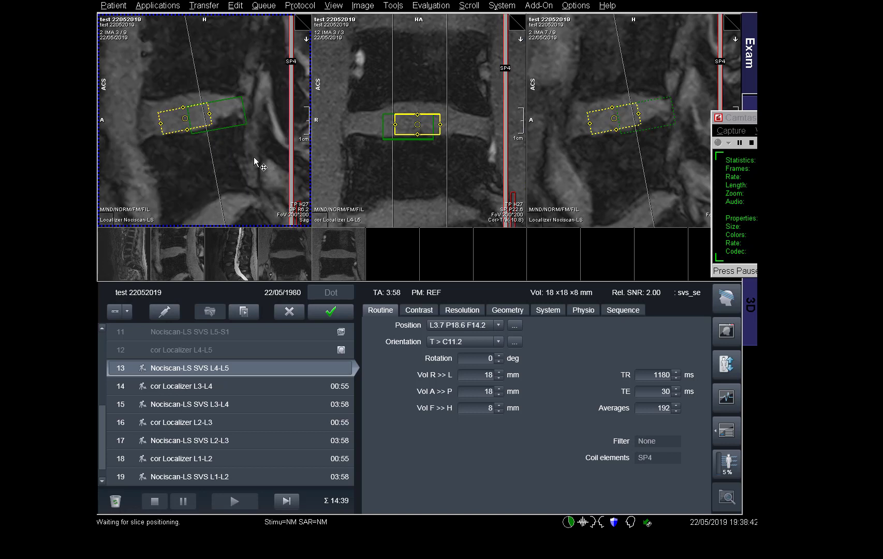
Step: Move the adjust volume over the L4-L5 voxel and centre it around the voxel in the sagittal and coronal localizers
left_click(241, 125)
mouse_move(204, 114)
left_mouse_down()
mouse_move(189, 120)
mouse_move(216, 128)
left_mouse_up()
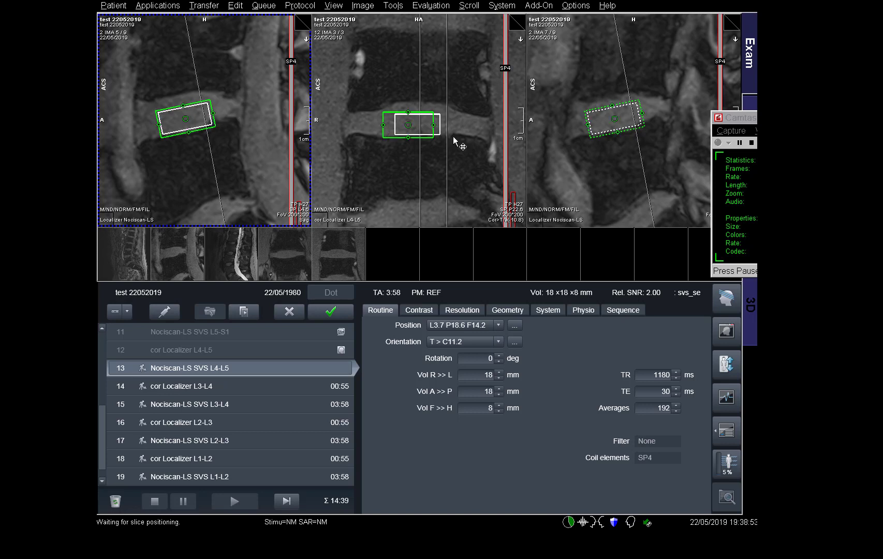
left_click_drag(411, 125, 419, 125)
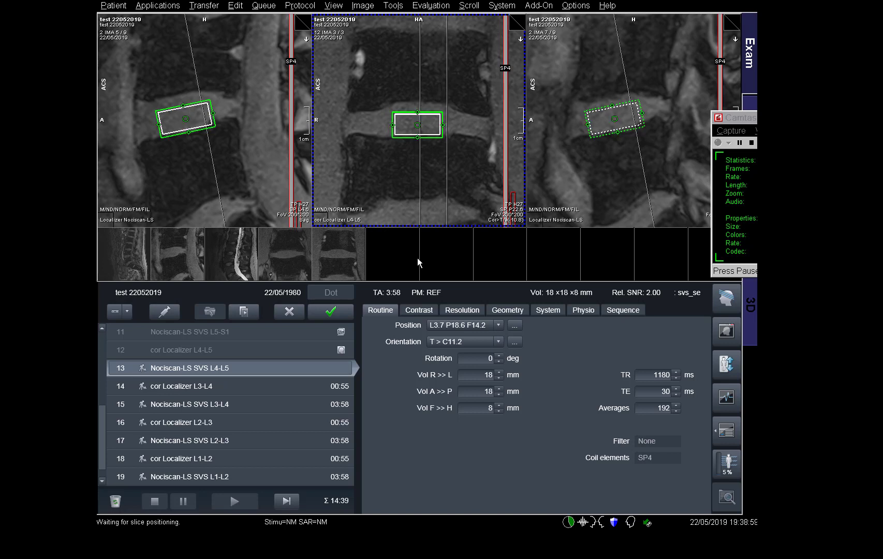
Step: Start the Nociscan-LS SVS L4-L5 scan, accept its frequency adjustment, and keep the adjust volume manual
left_click(334, 316)
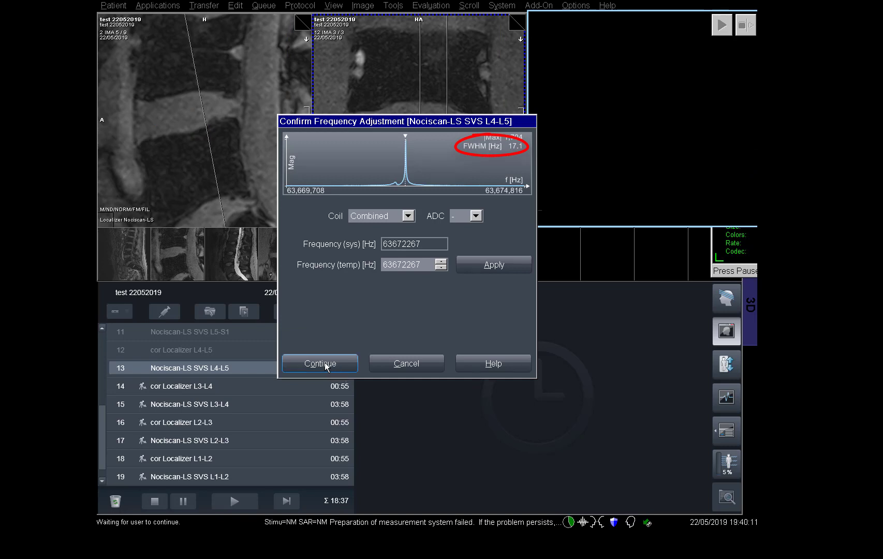
left_click(321, 363)
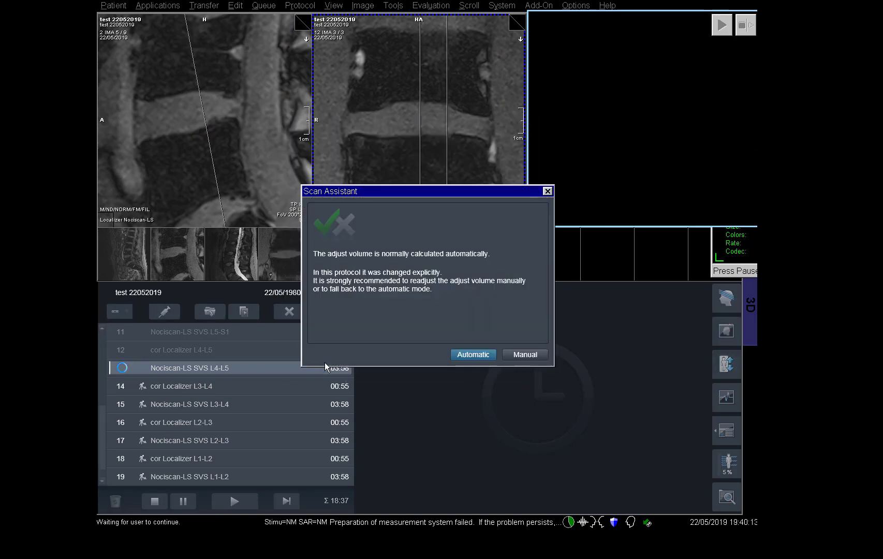
left_click(531, 356)
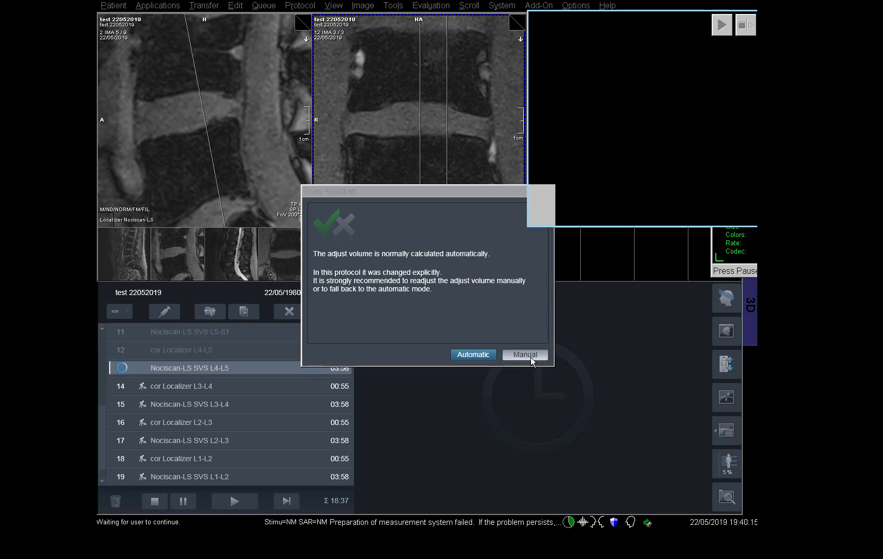